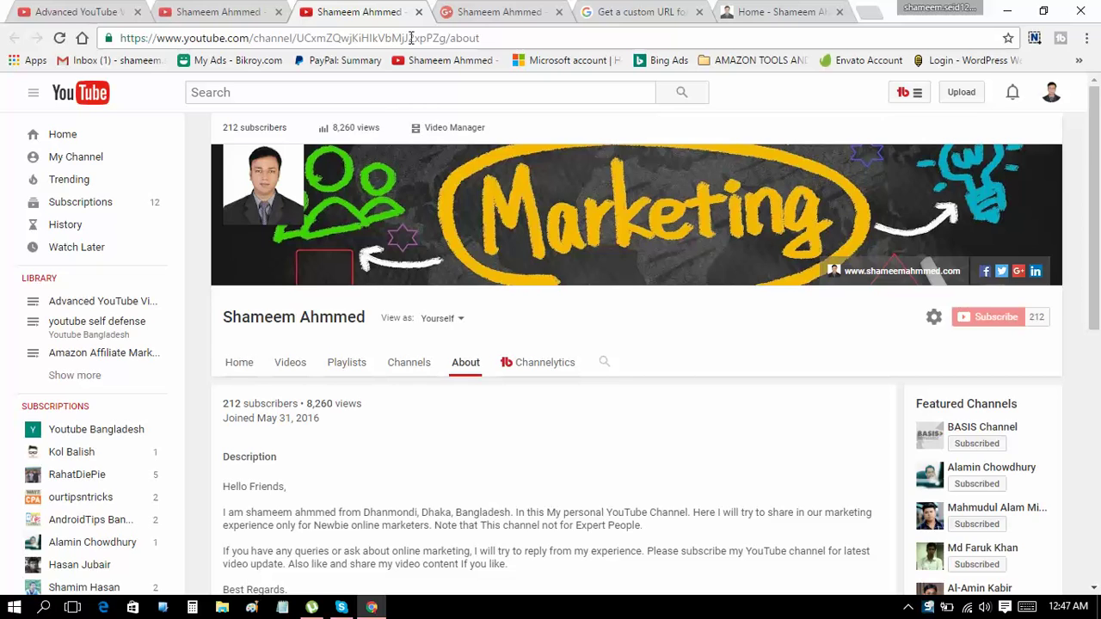
Check which account is signed in on the YouTube channel pages and view the matching Google+ profile with its custom URL offer
left_click(457, 12)
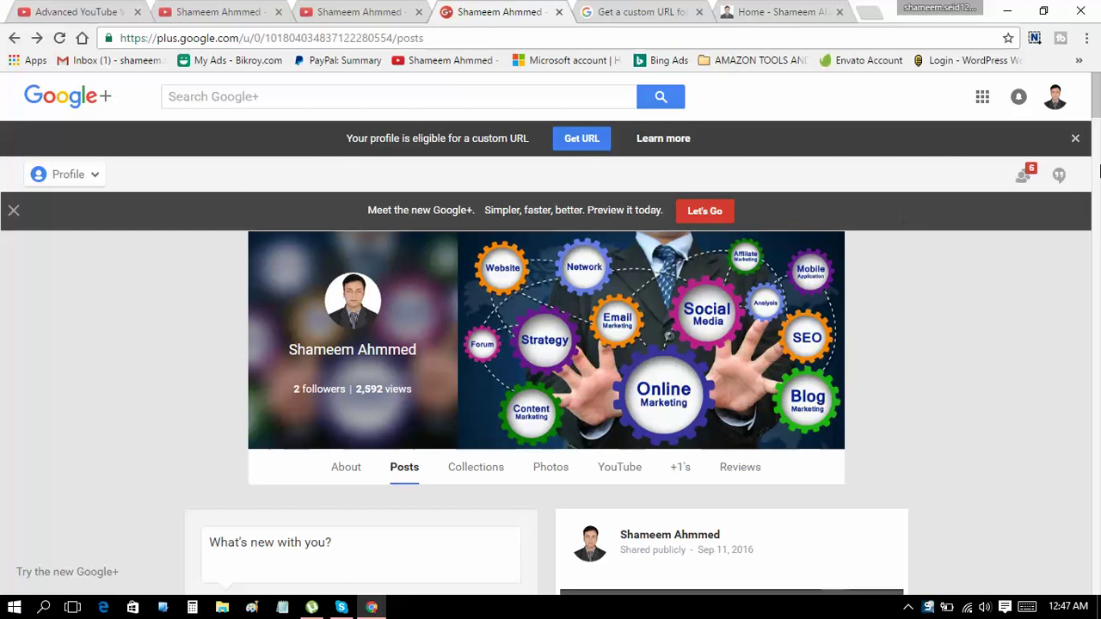
left_click(359, 12)
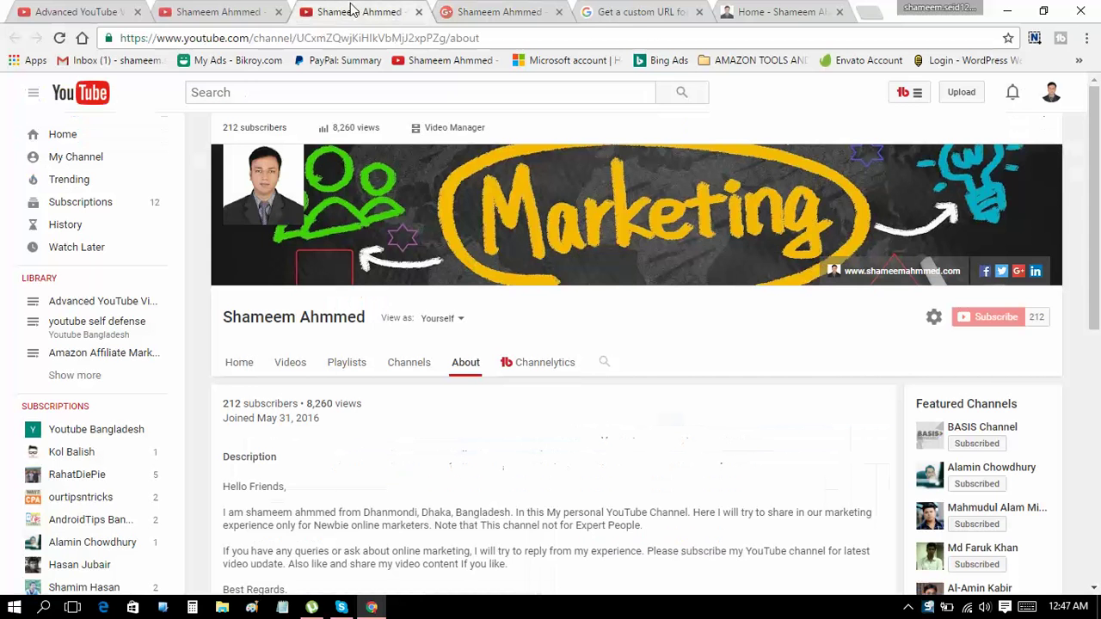
left_click(1051, 92)
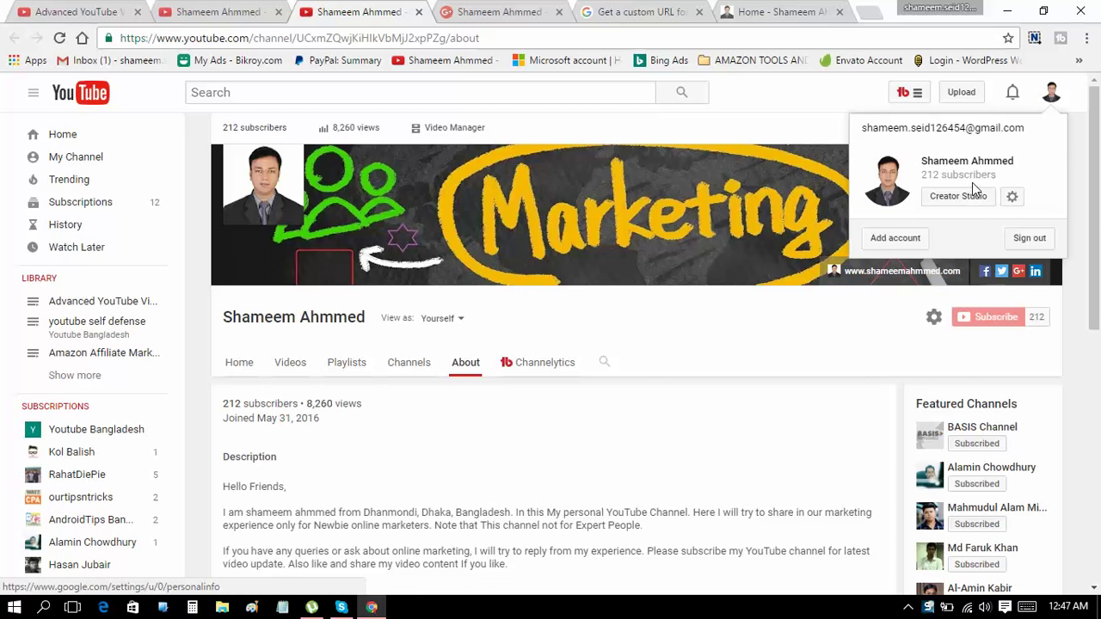
left_click(219, 11)
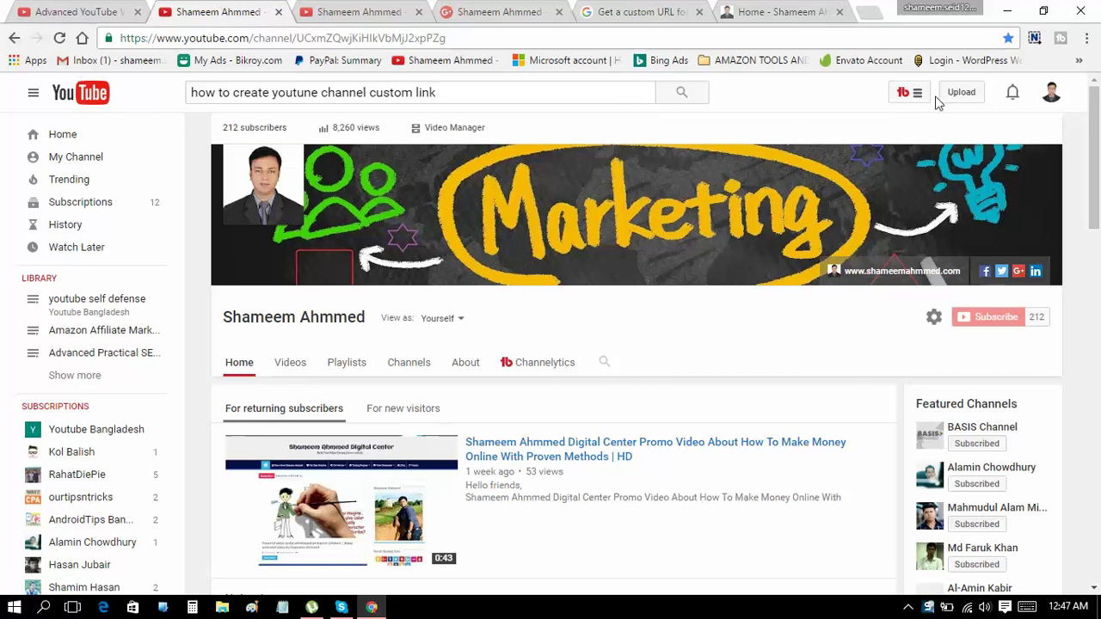
left_click(1051, 95)
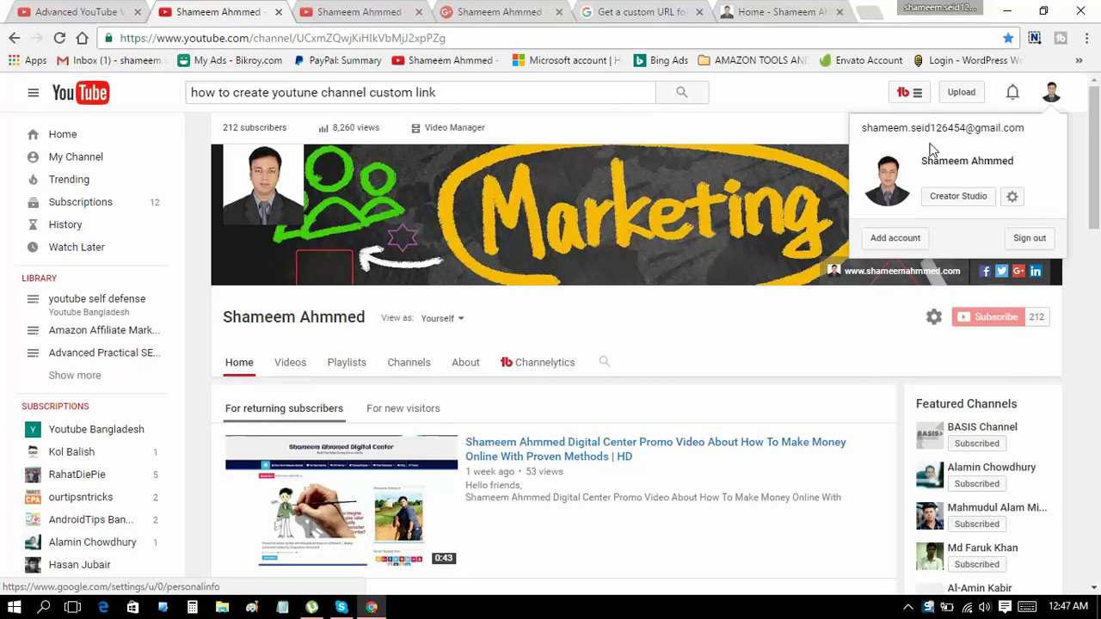
left_click(334, 12)
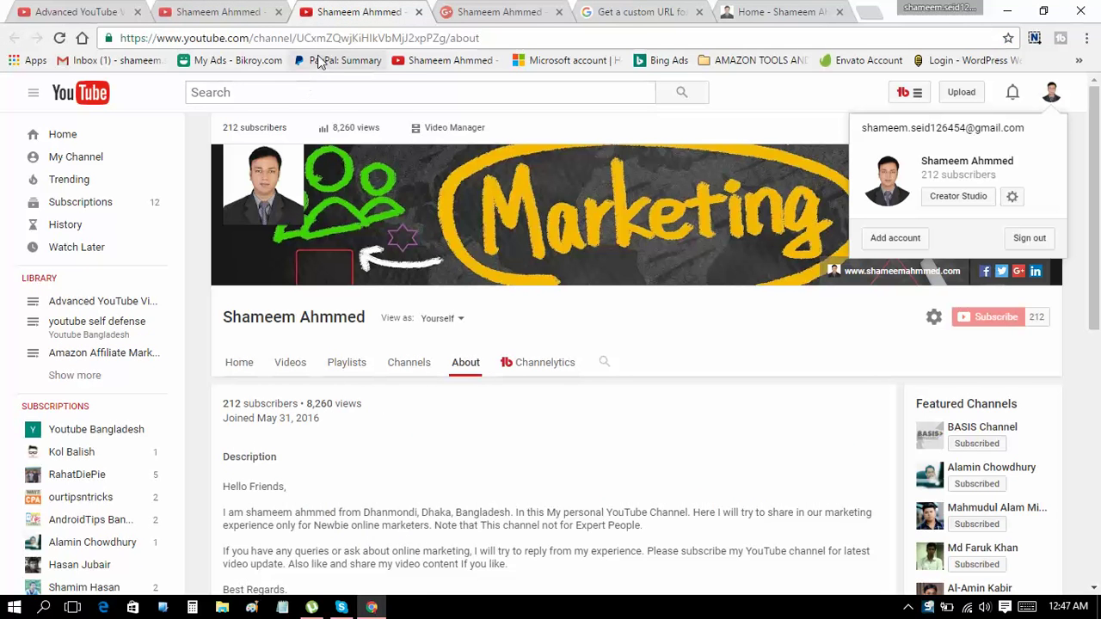
left_click(318, 41)
key("Return")
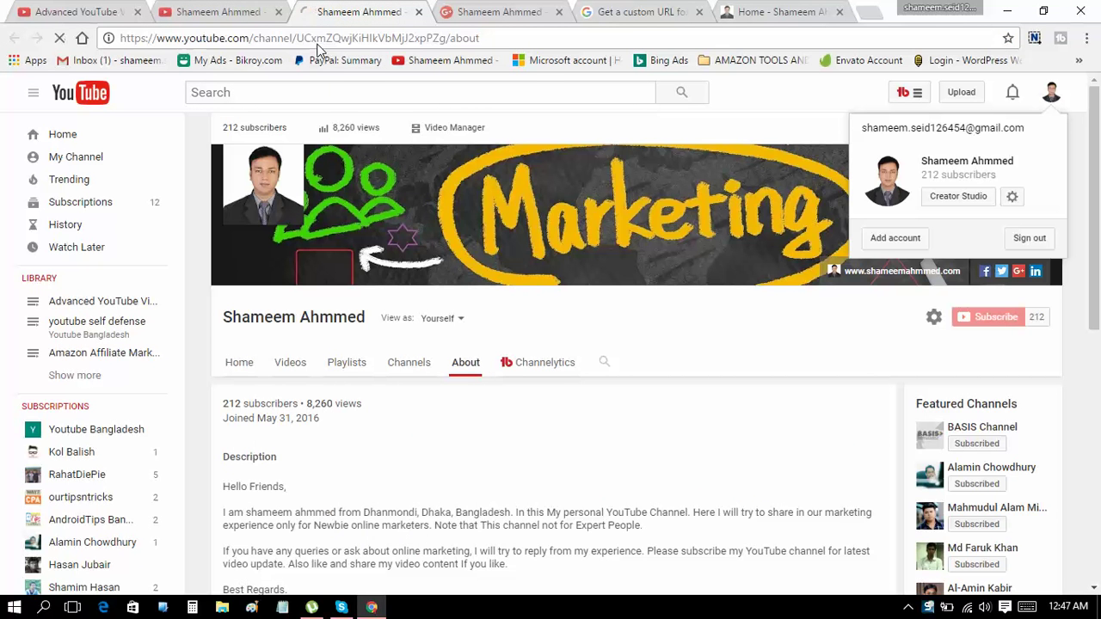
left_click(1050, 94)
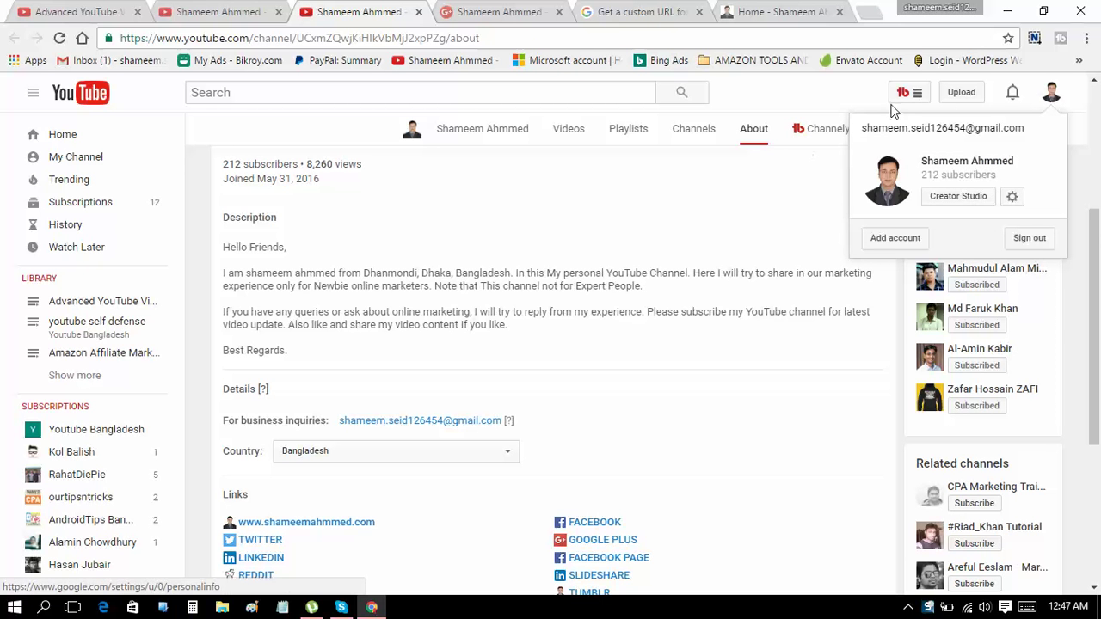
left_click(501, 10)
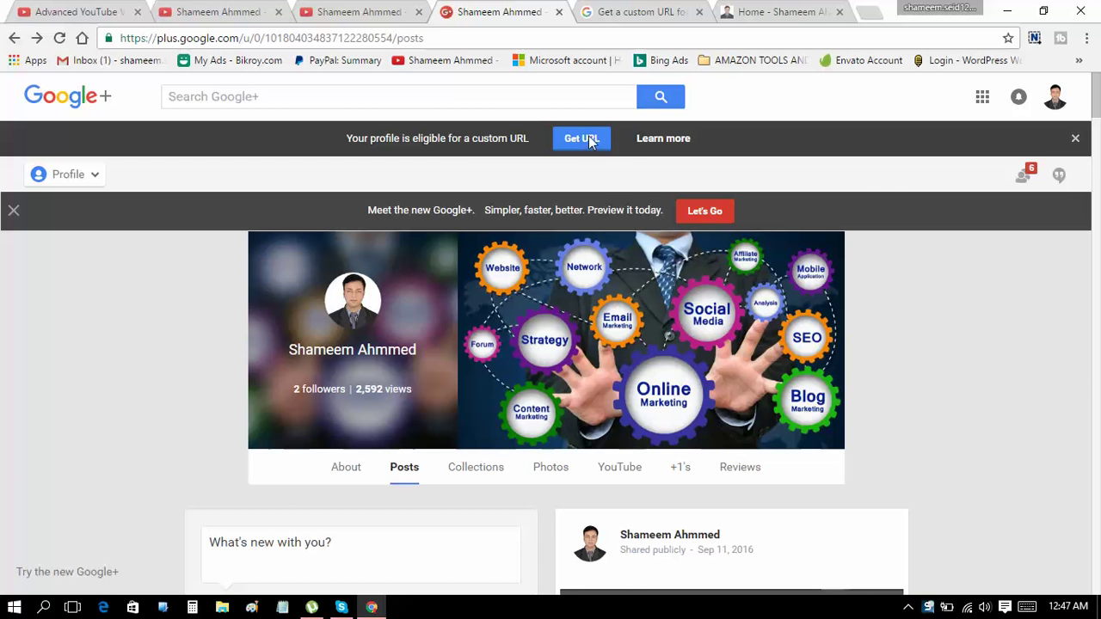
left_click(396, 12)
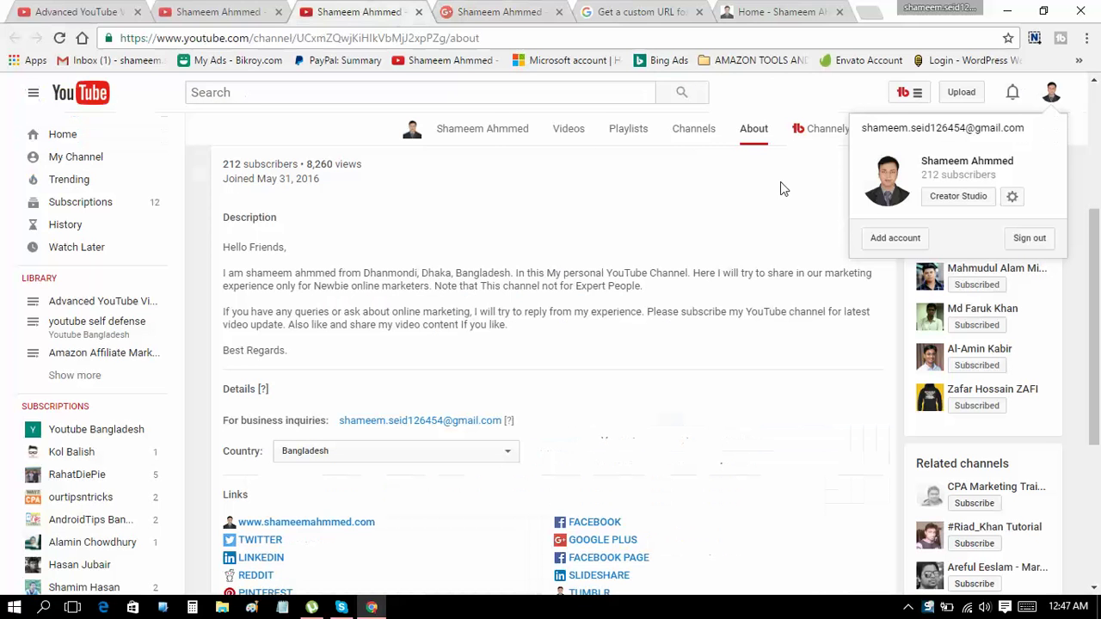
Open the YouTube channel's advanced account settings and start claiming its custom URL
left_click(1050, 92)
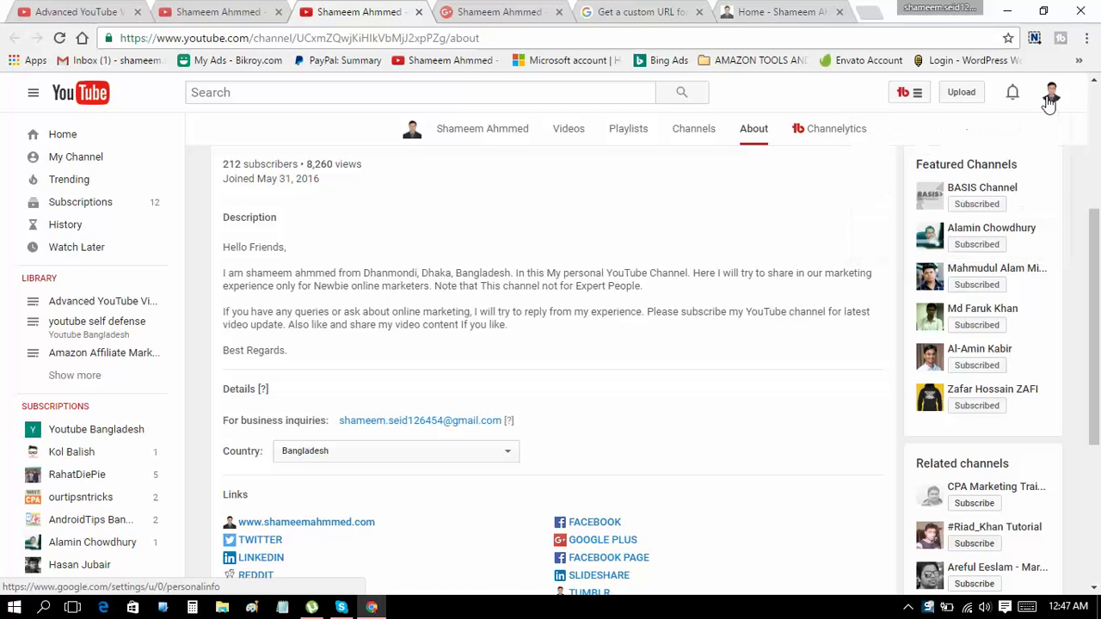
left_click(1051, 92)
left_click(1012, 197)
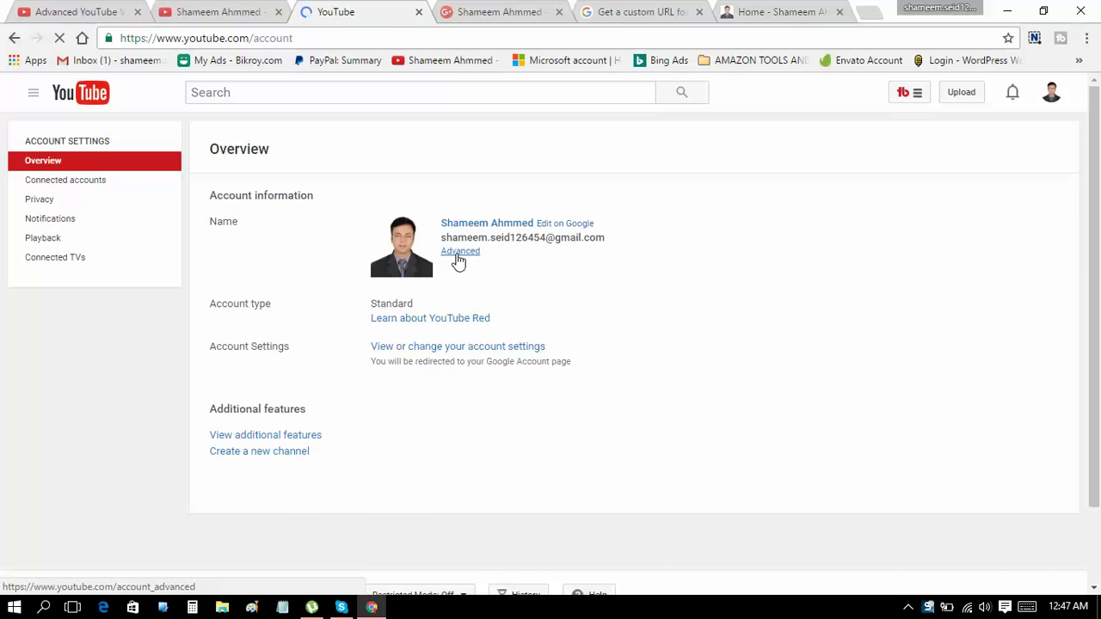
left_click(458, 255)
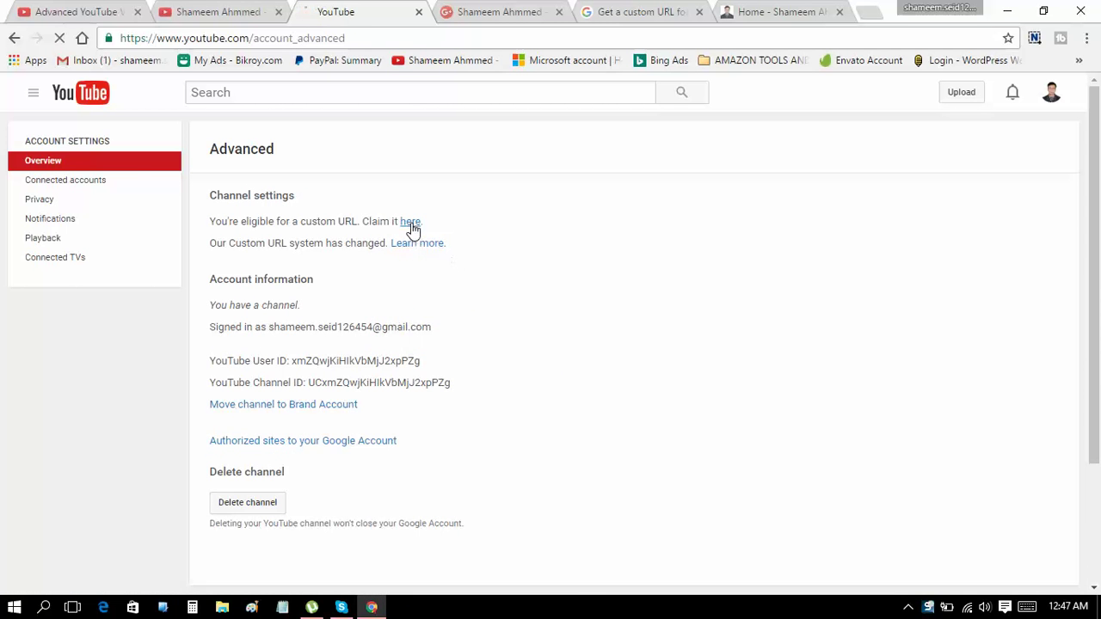
left_click(410, 223)
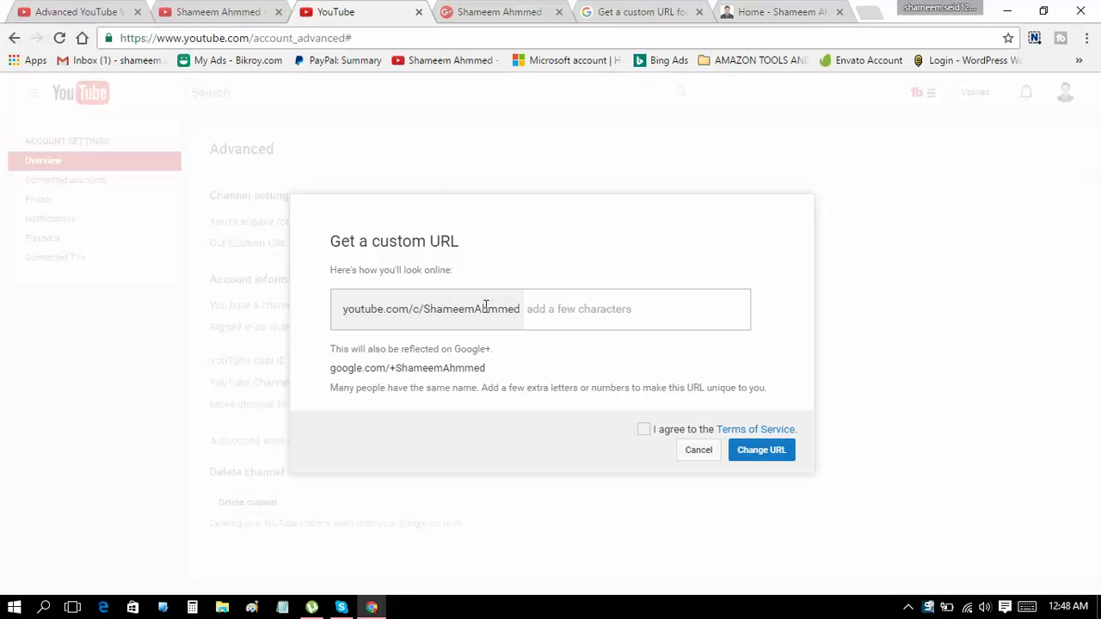
Review the Google+ profile name and the help article on custom URL eligibility, and return to the YouTube custom URL dialog
left_click(507, 10)
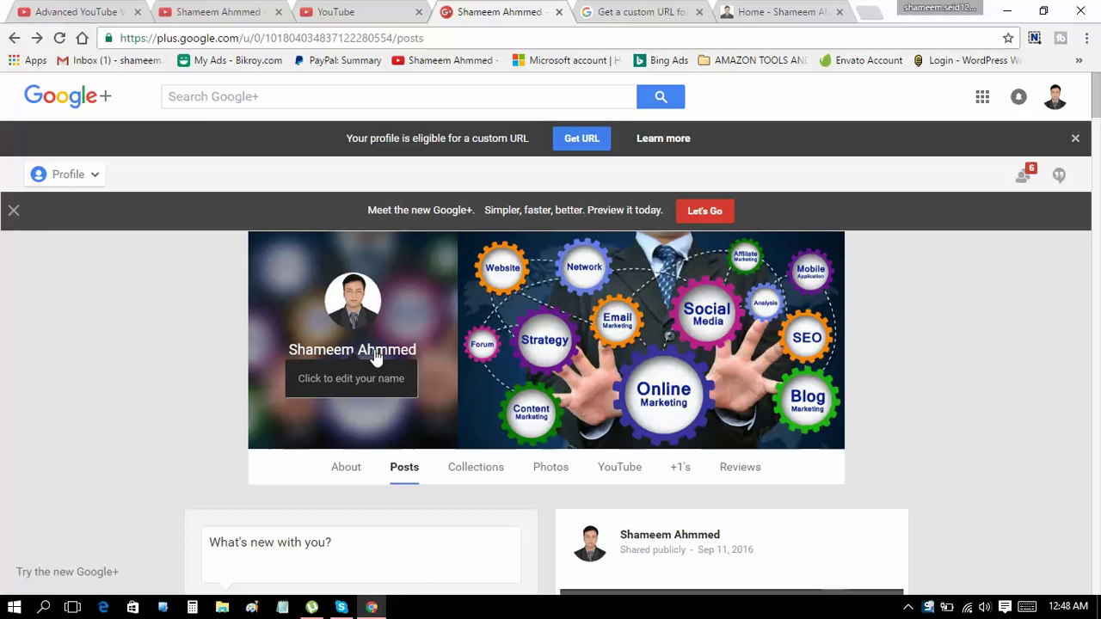
left_click(637, 12)
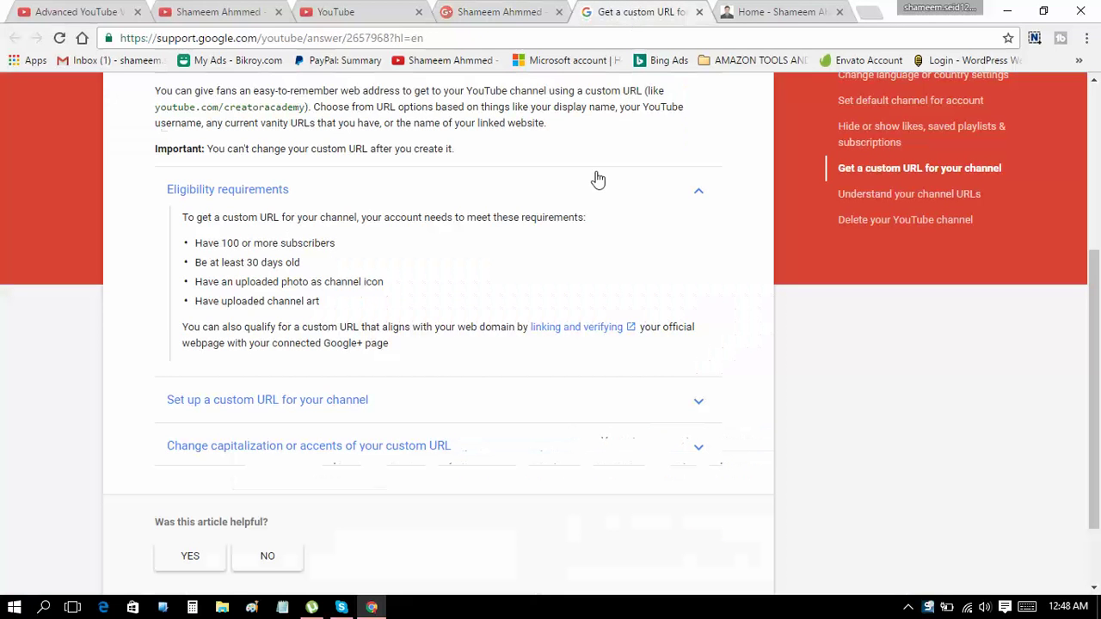
left_click(496, 14)
left_click(394, 13)
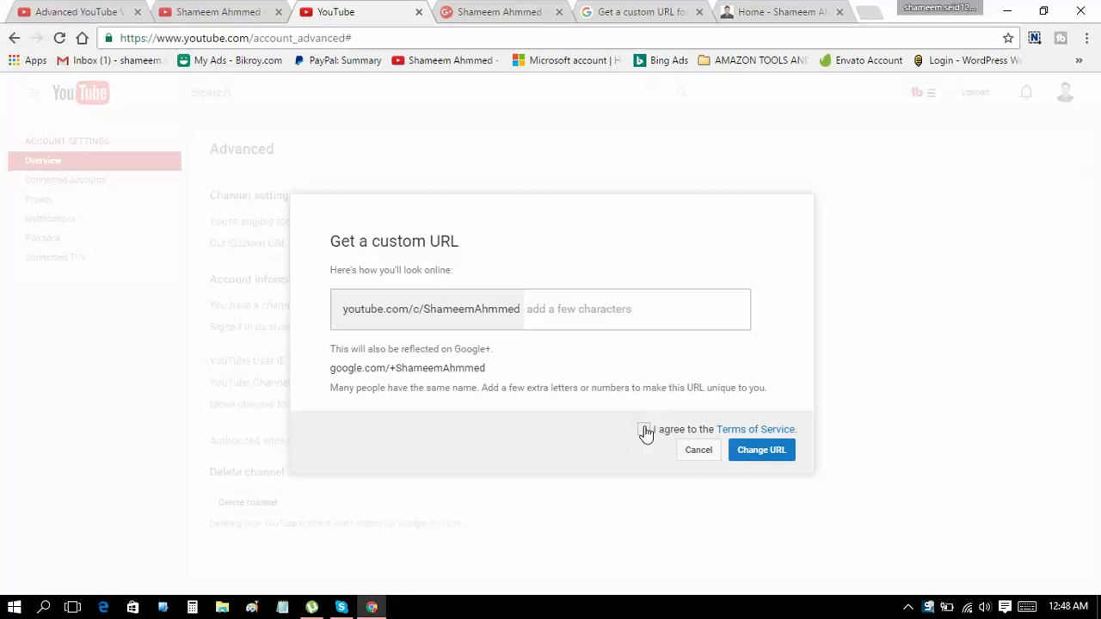
Agree to the Terms of Service, try to claim the YouTube custom URL without extra characters, and cancel the dialog
left_click(644, 430)
left_click(773, 453)
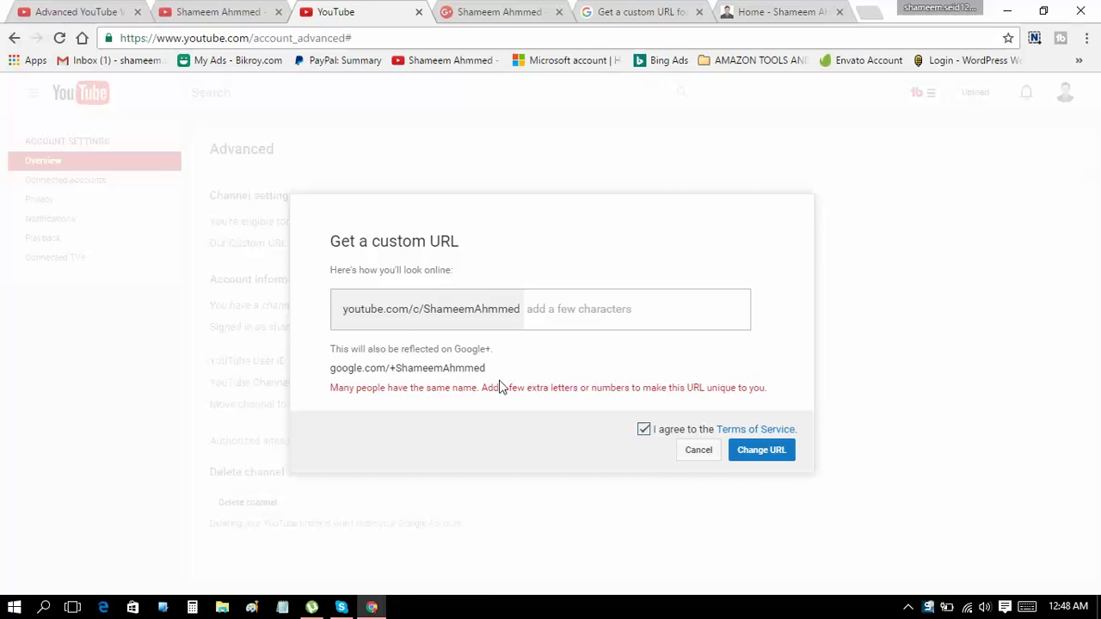
left_click(696, 452)
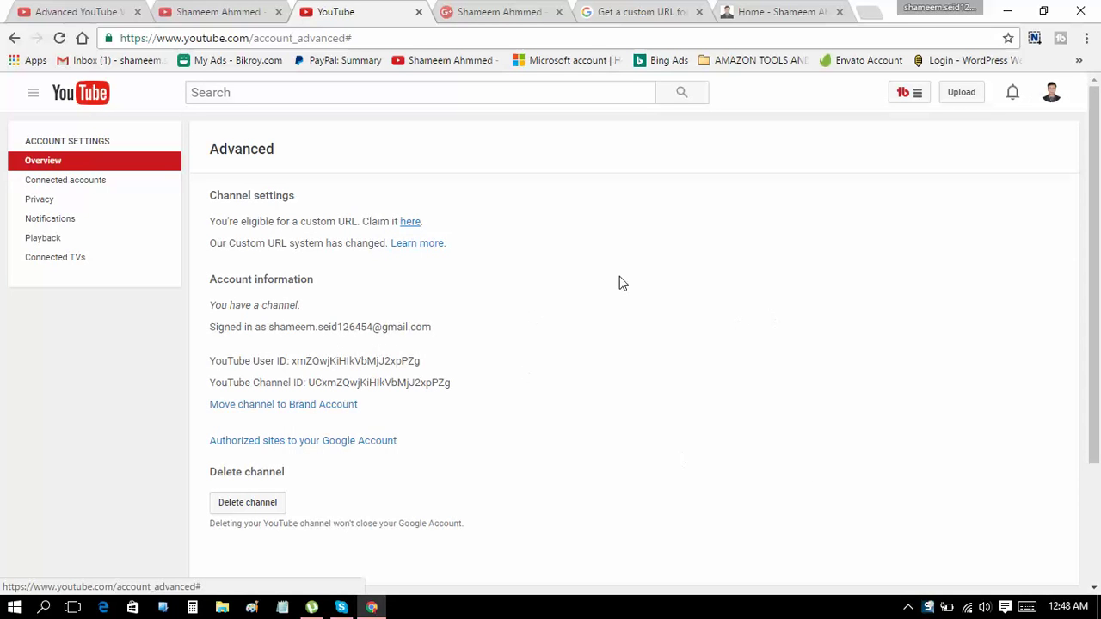
Switch to the Google+ profile and start claiming its custom URL
left_click(529, 10)
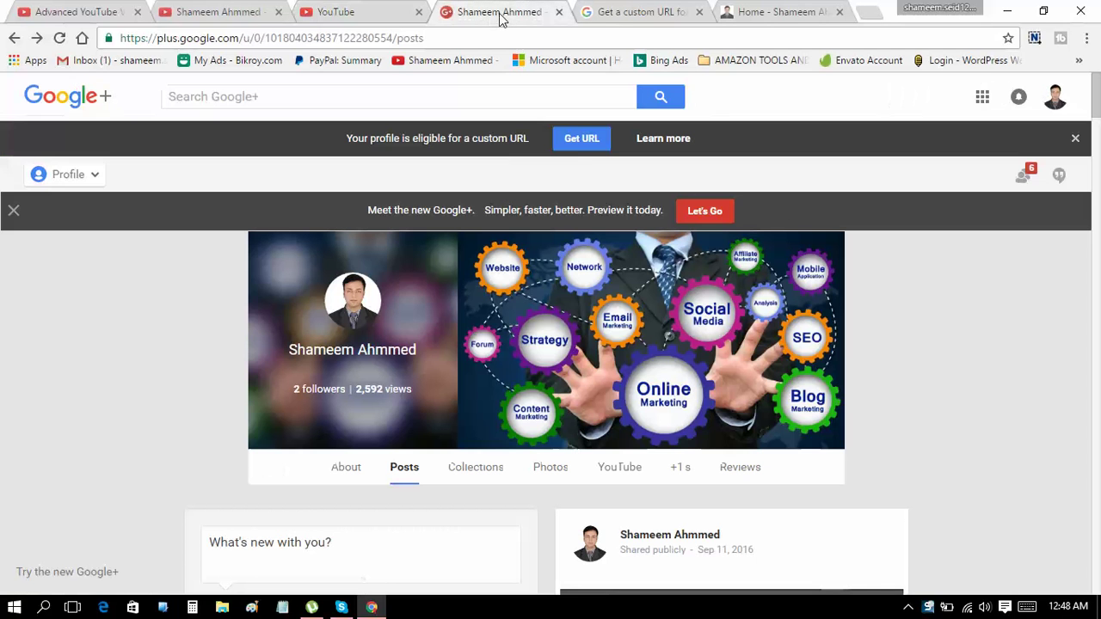
left_click(587, 141)
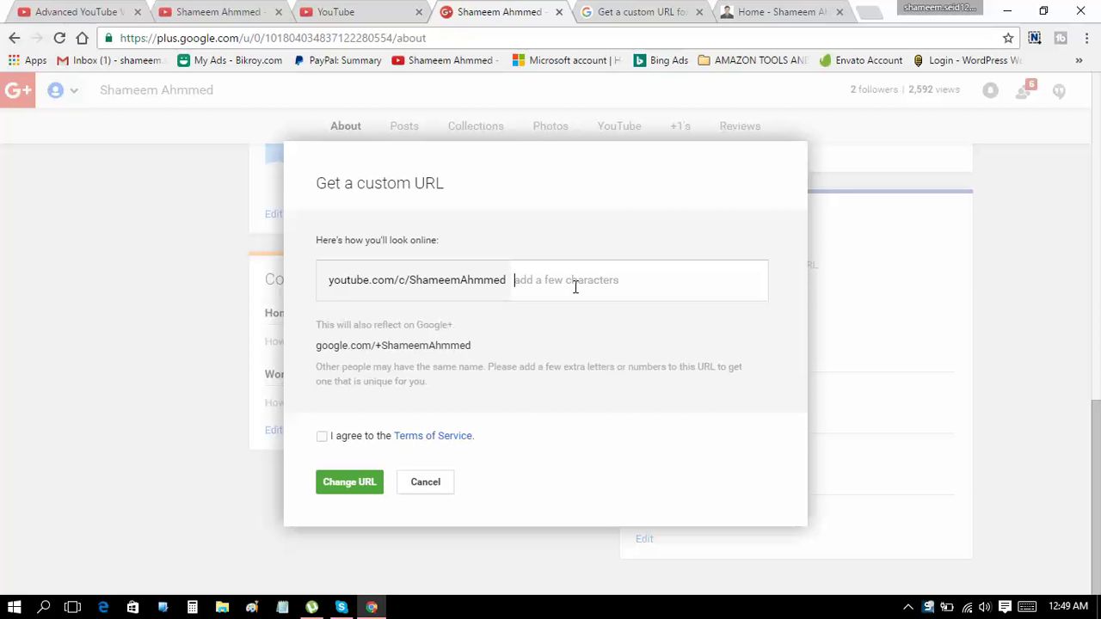
Try .com as the extra characters of the custom URL and clear them again
type(".com")
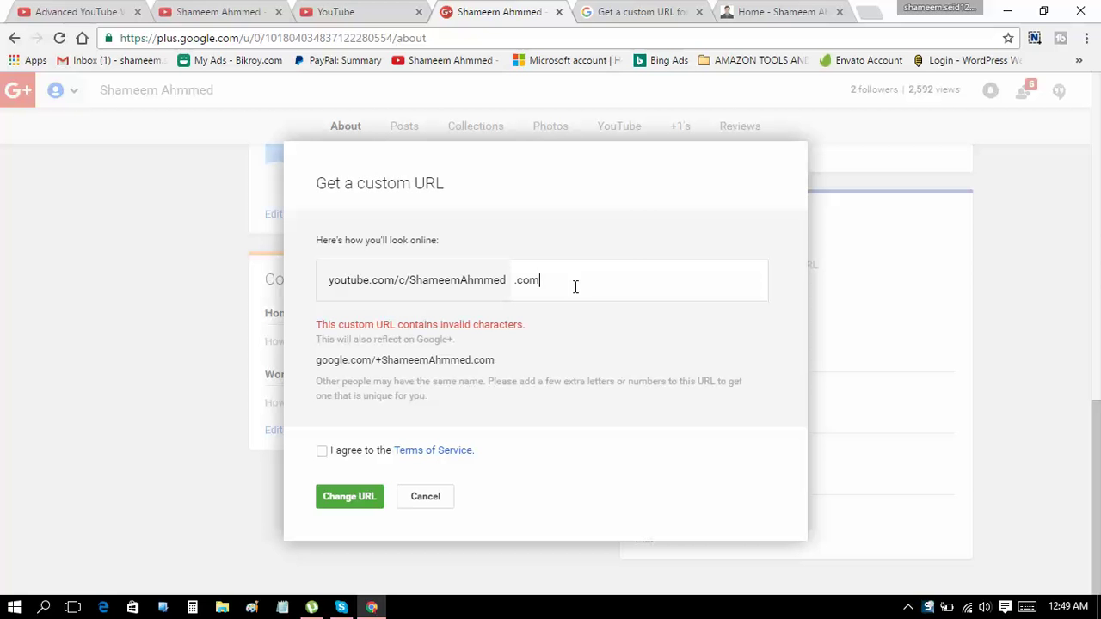
key("BackSpace")
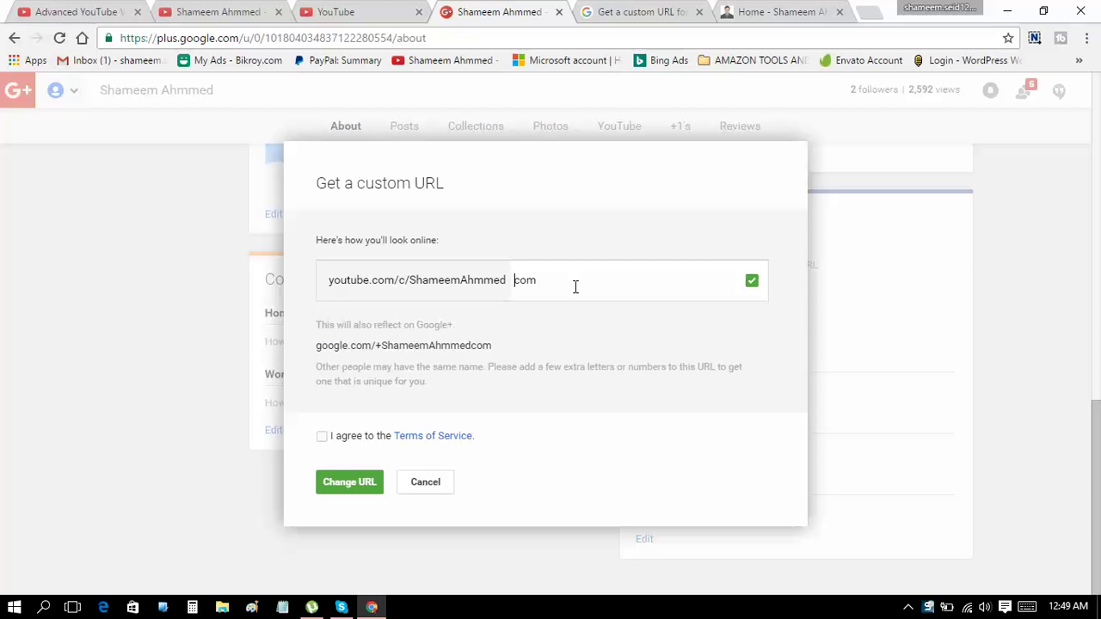
key("BackSpace")
key("BackSpace")
key("BackSpace")
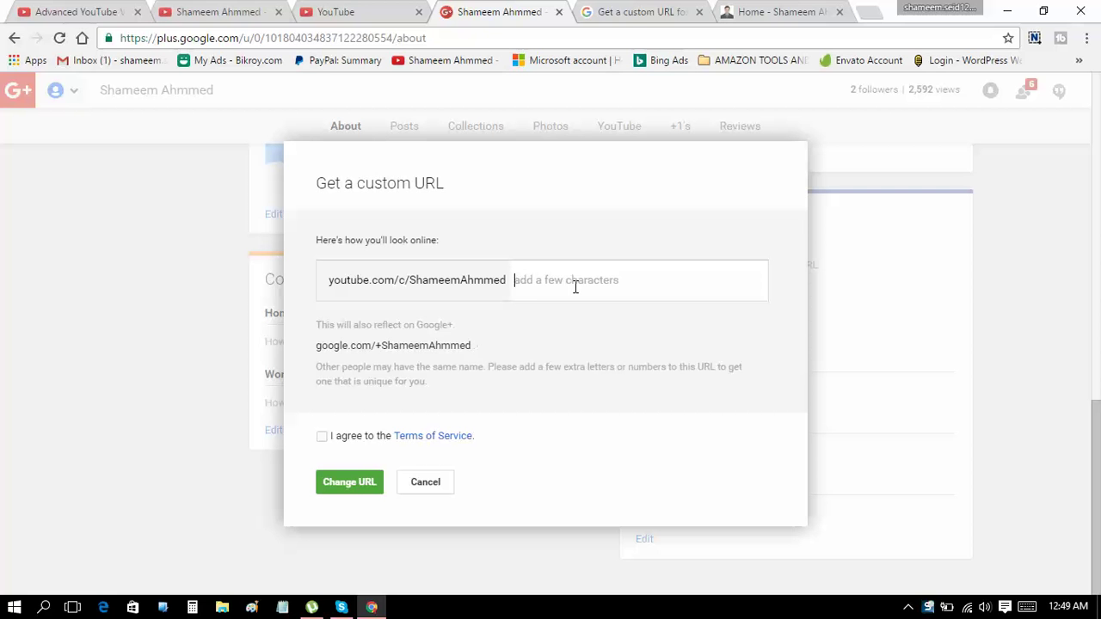
Enter DigitalCenter as the extra characters of the custom URL
type("Digi")
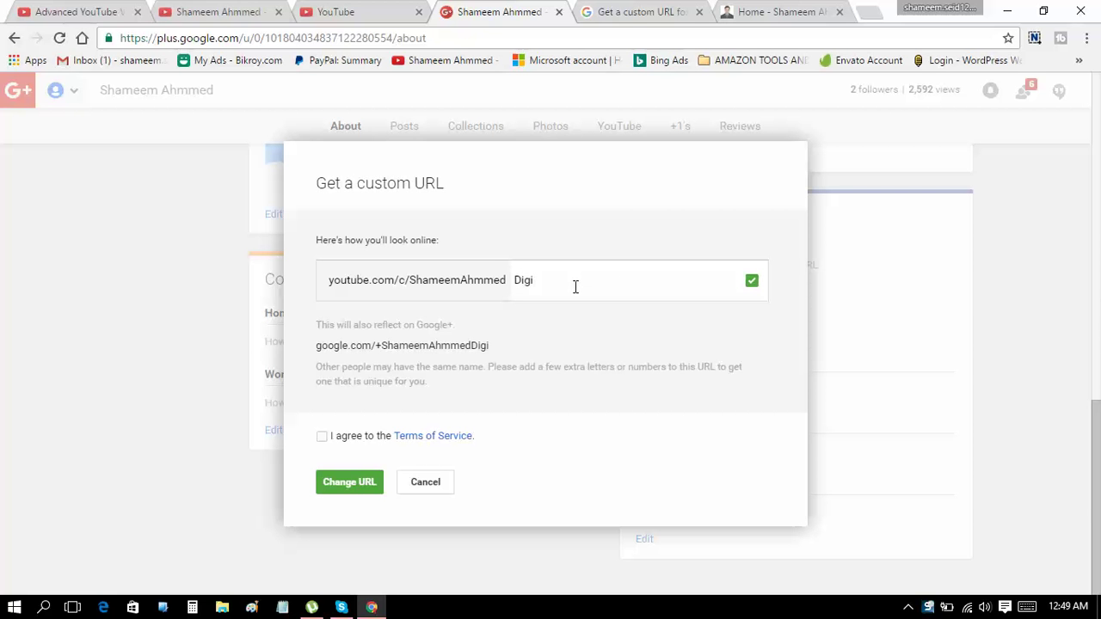
type("talCenter")
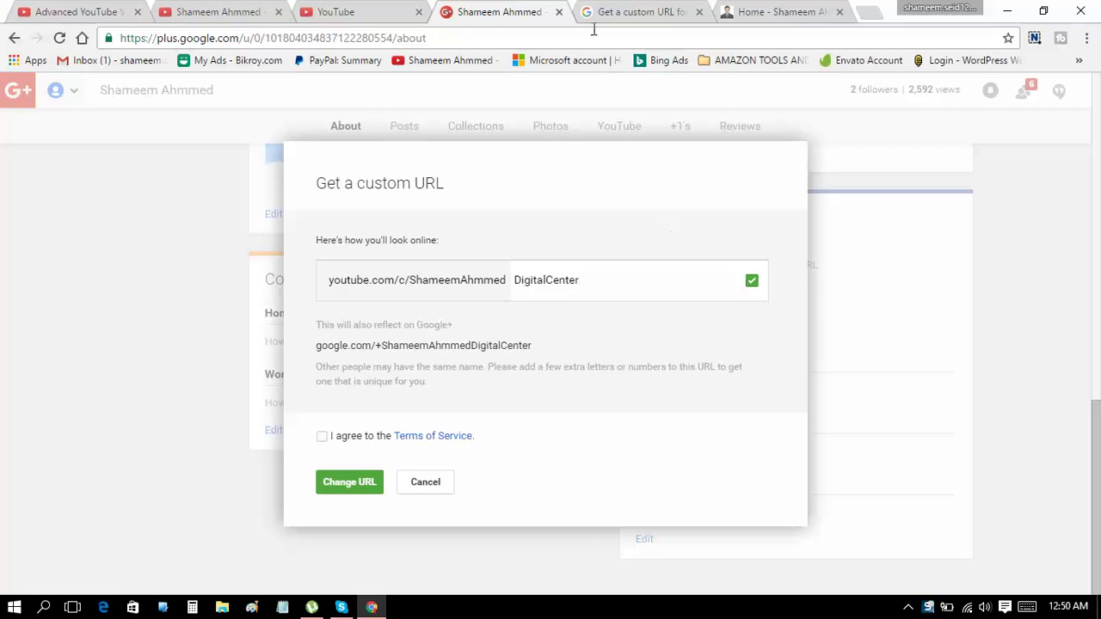
Check the words Digital Center in the personal website's title and return to the Google+ custom URL dialog
left_click(779, 12)
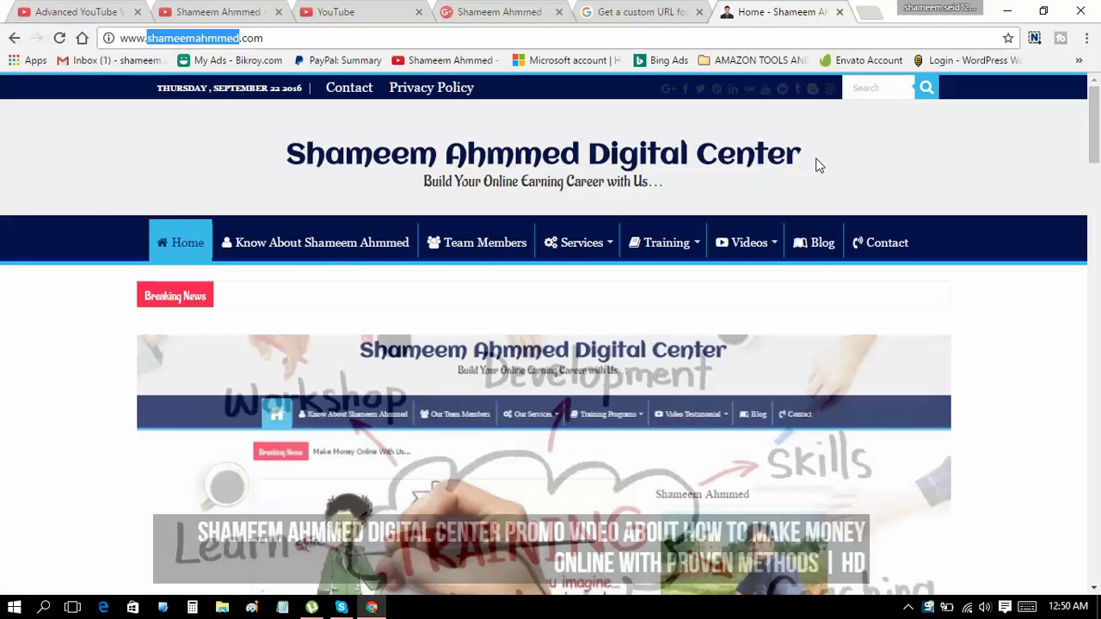
left_click_drag(813, 162, 596, 159)
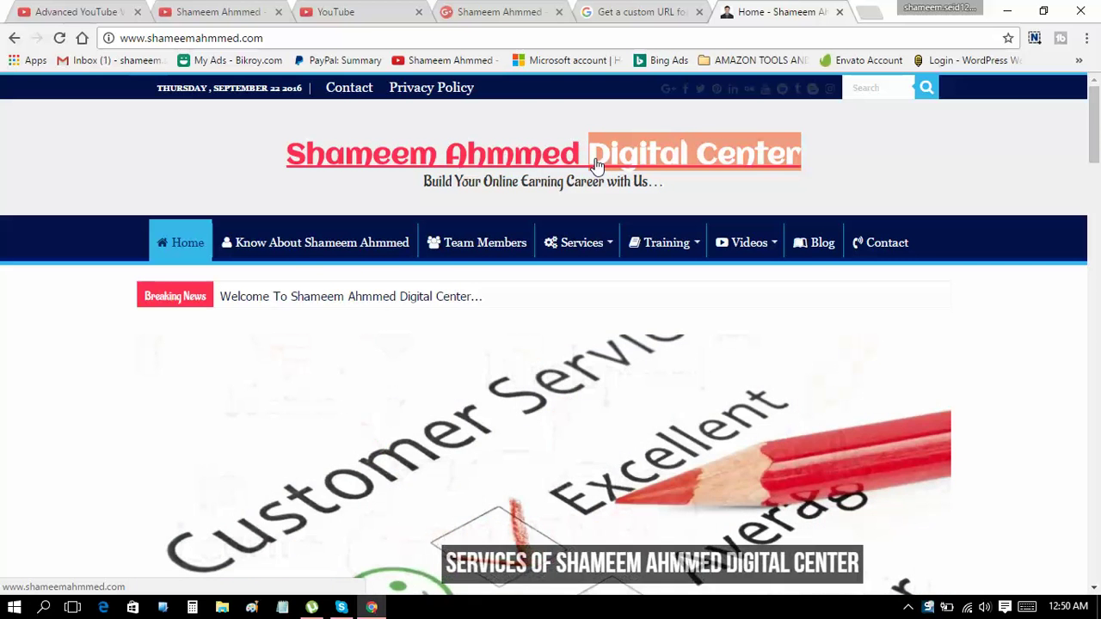
left_click(644, 12)
left_click(510, 9)
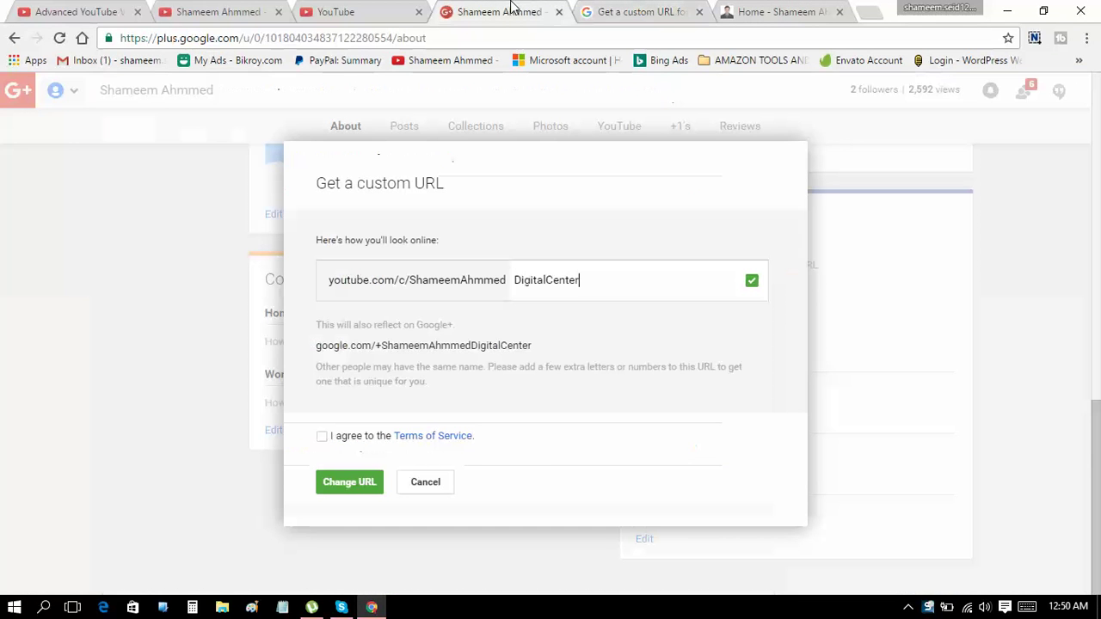
Try Digital Center with a space as the custom URL's extra characters and remove the space again
left_click_drag(592, 285, 516, 281)
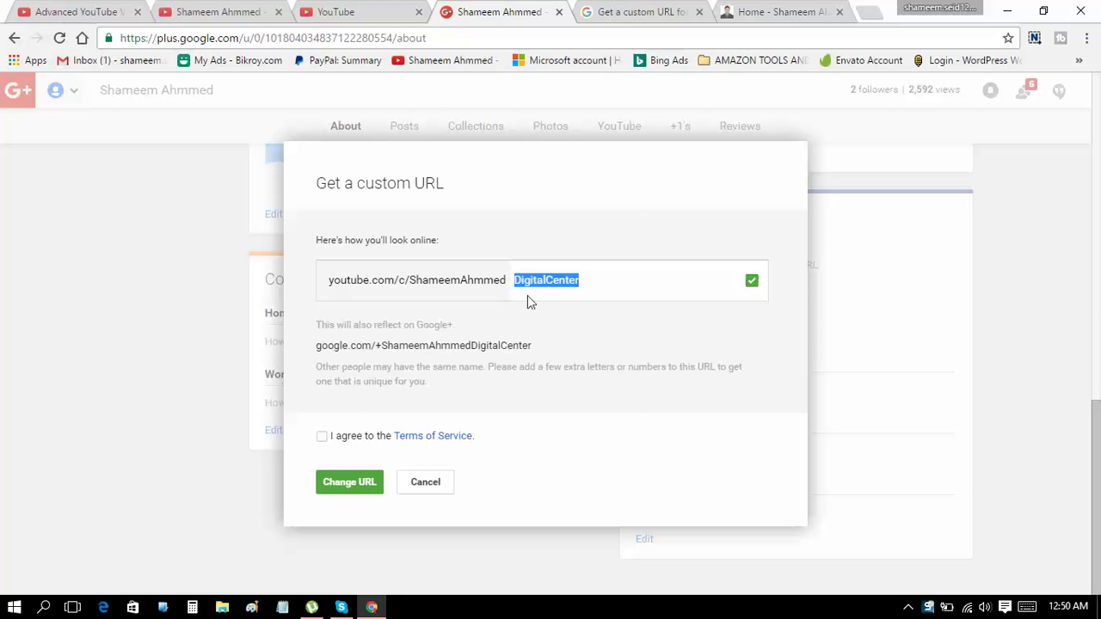
type("Digital Center")
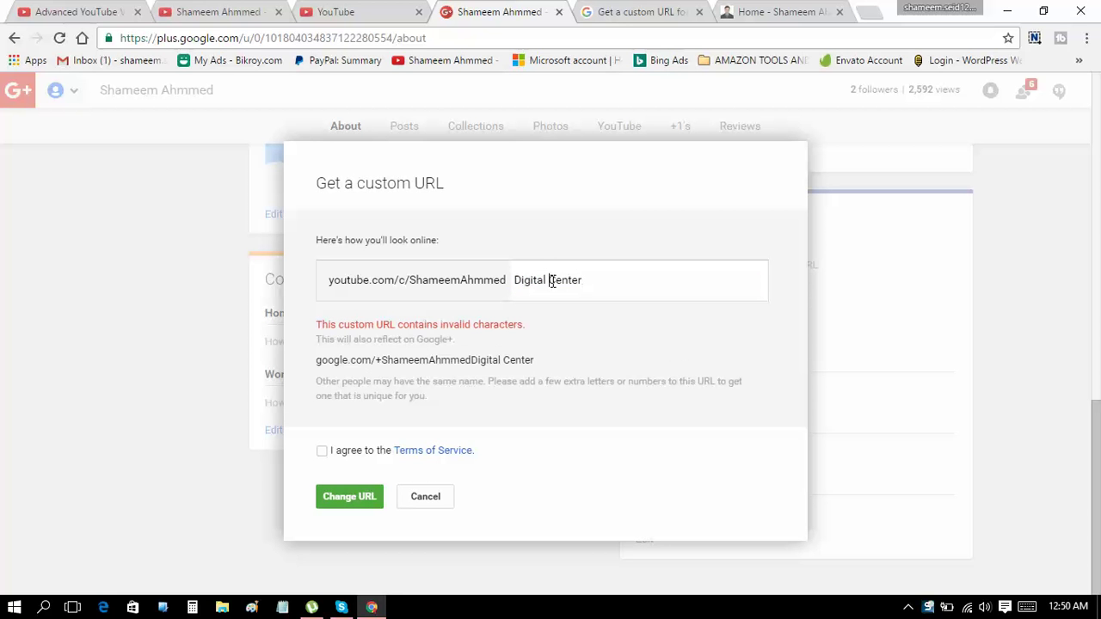
key("BackSpace")
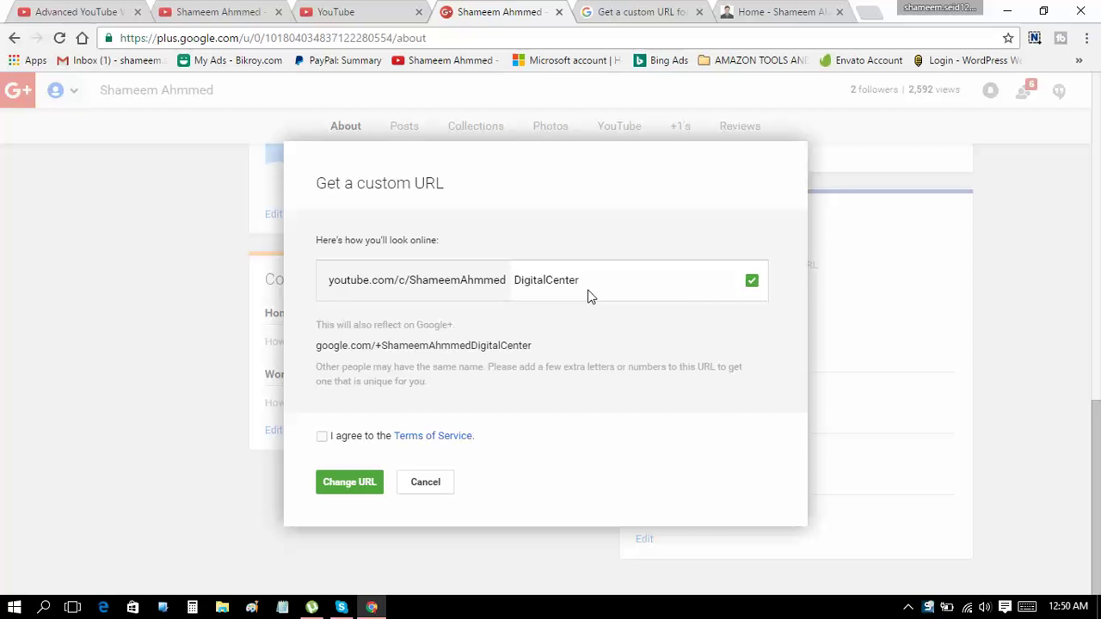
left_click_drag(546, 282, 646, 283)
left_click(571, 283)
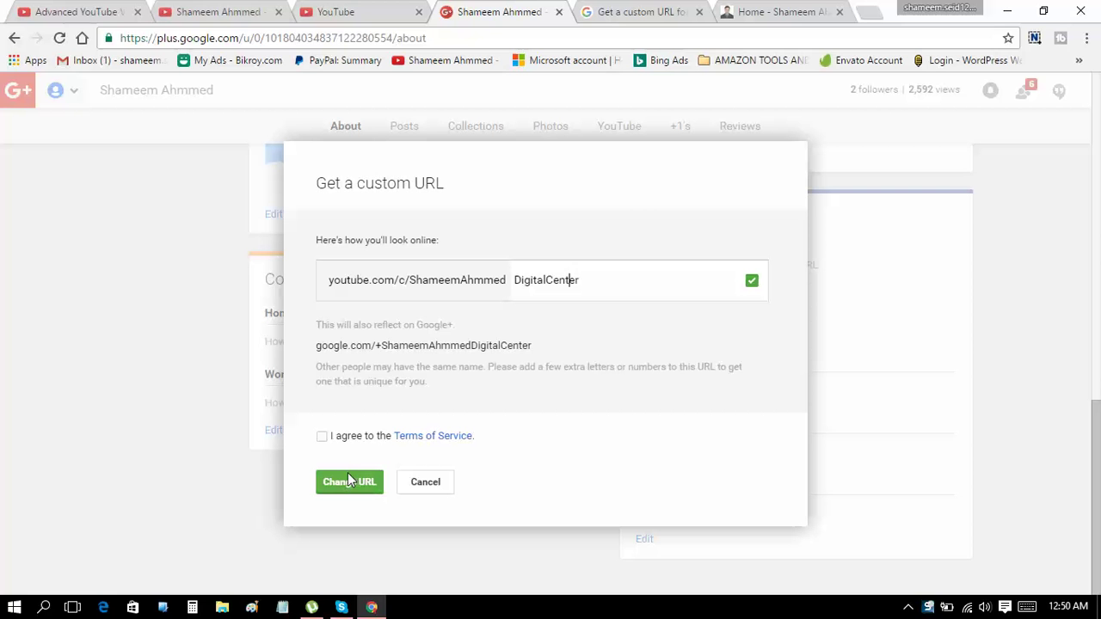
Agree to the Terms of Service and submit the custom URL change
left_click(323, 437)
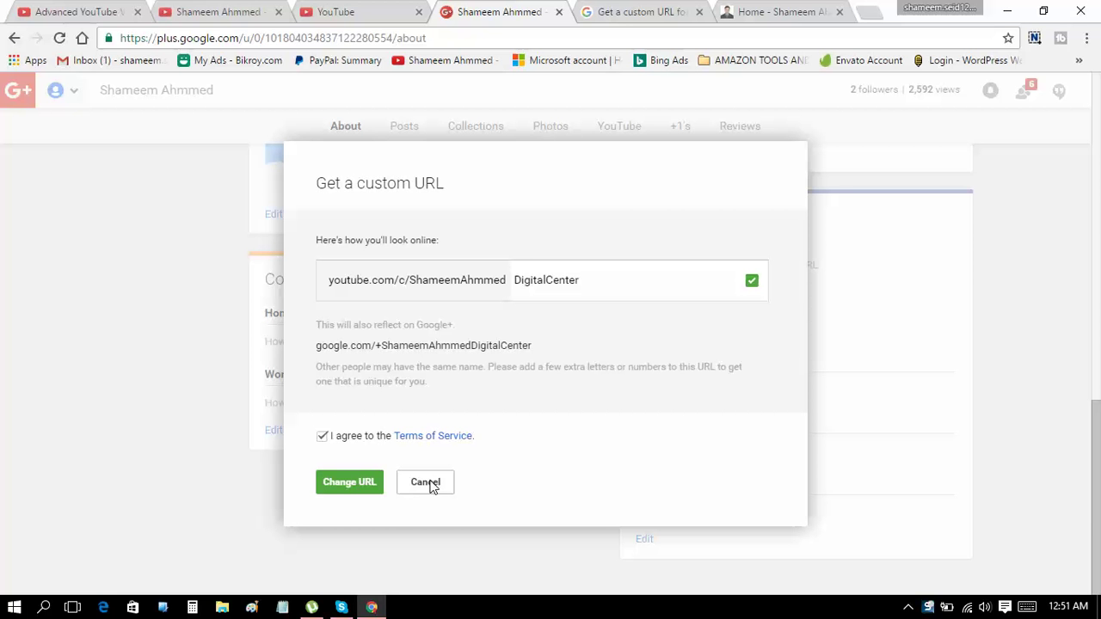
left_click(356, 485)
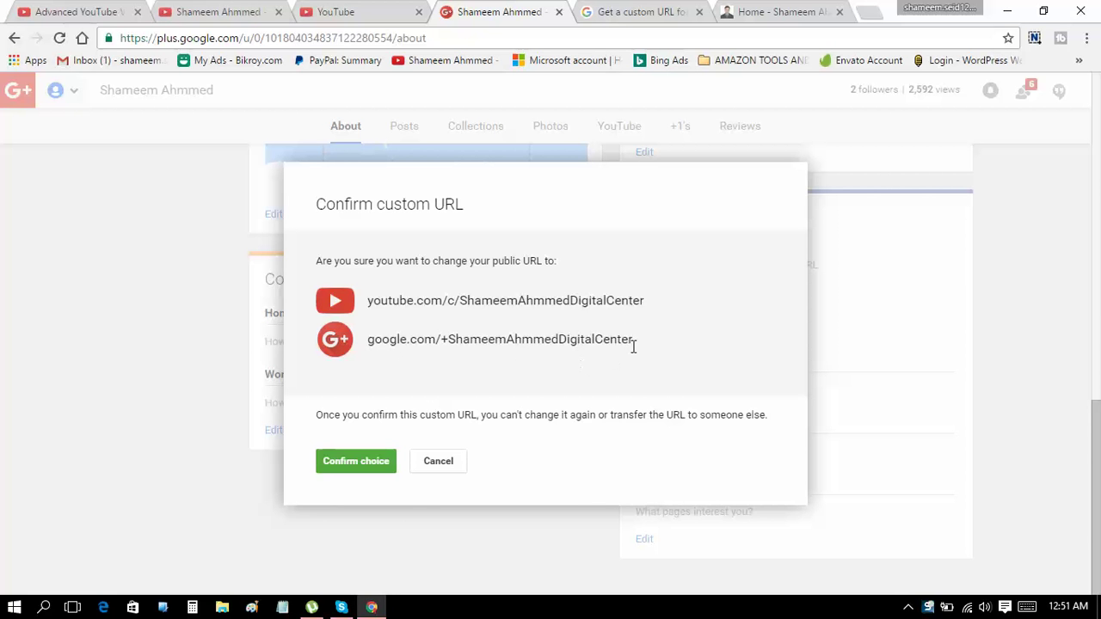
Confirm the custom URL choice and reload the YouTube channel page
left_click(362, 463)
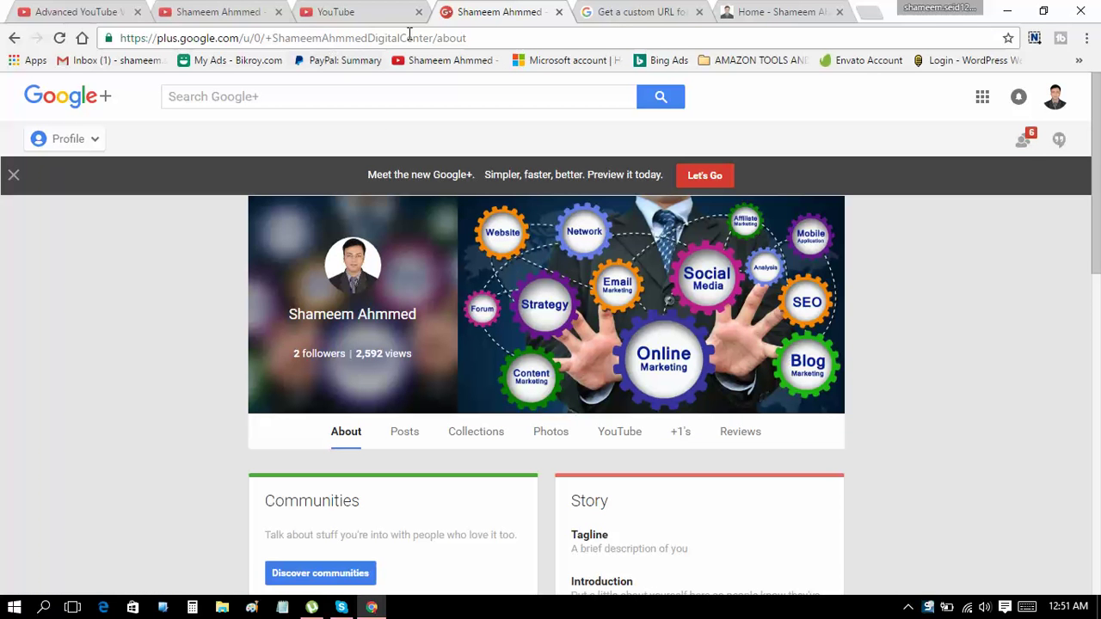
left_click(353, 12)
key("ctrl+shift+Tab")
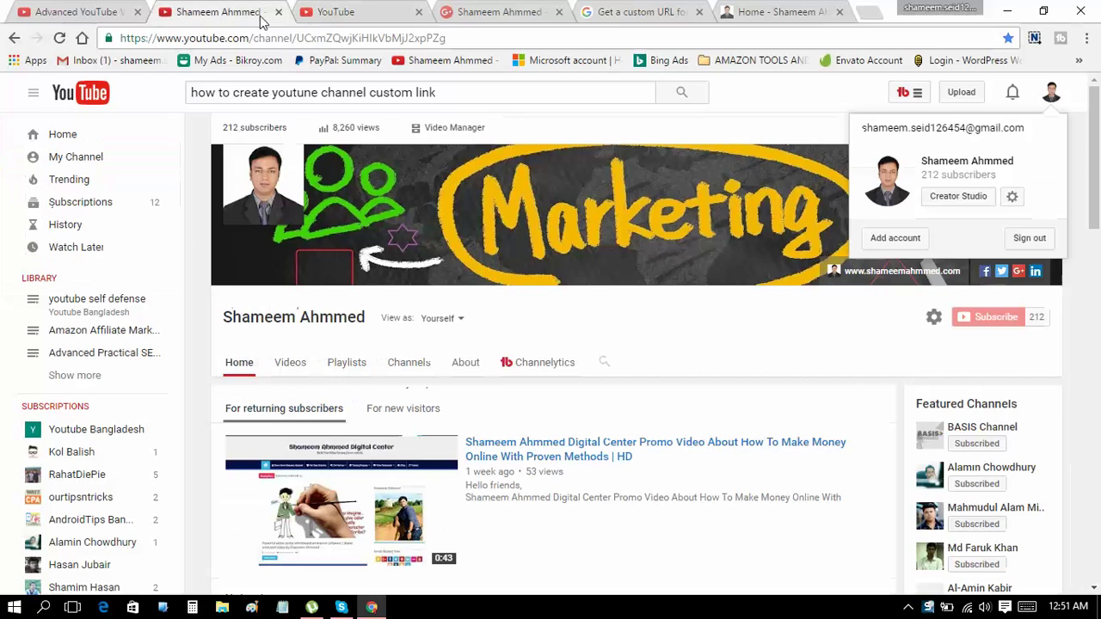
left_click(452, 38)
key("Return")
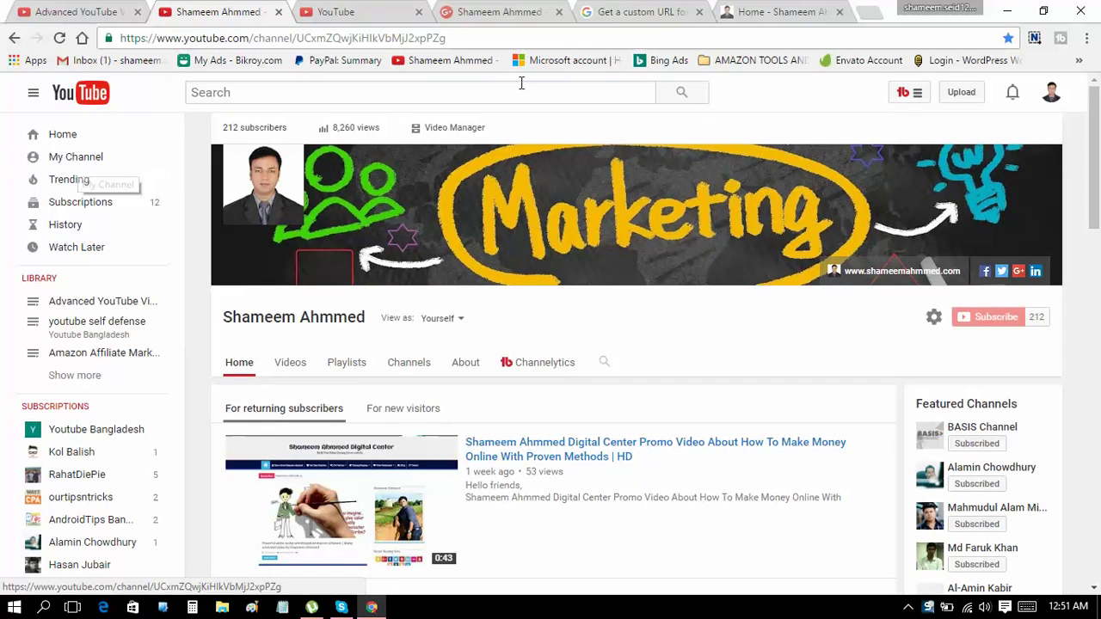
Start a youtube.com/ address in a new browser tab, removing the suggested channel path
left_click(867, 12)
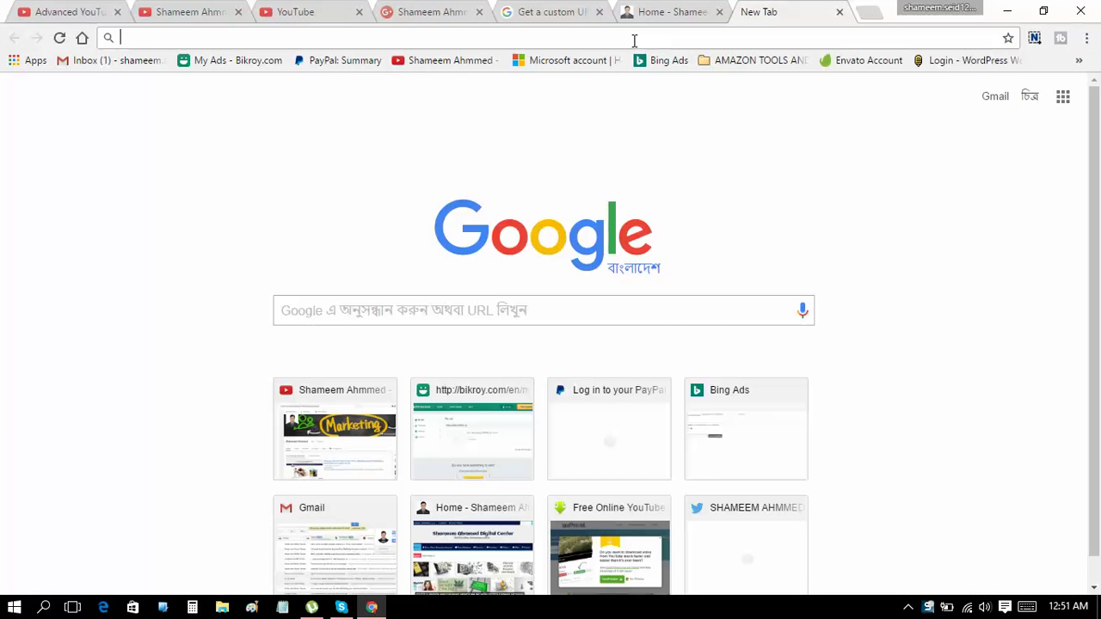
type("yo")
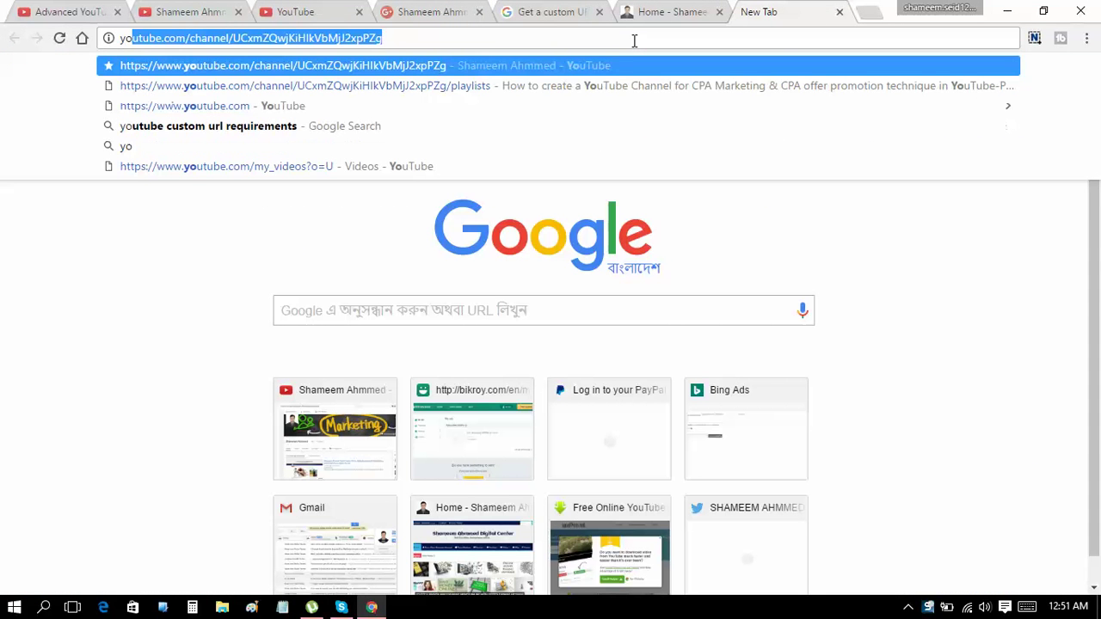
key("Right")
key("BackSpace")
key("BackSpace")
key("BackSpace")
key("BackSpace")
key("BackSpace")
key("BackSpace")
key("BackSpace")
key("BackSpace")
key("BackSpace")
key("BackSpace")
key("BackSpace")
key("BackSpace")
key("BackSpace")
key("BackSpace")
key("BackSpace")
key("BackSpace")
key("BackSpace")
key("BackSpace")
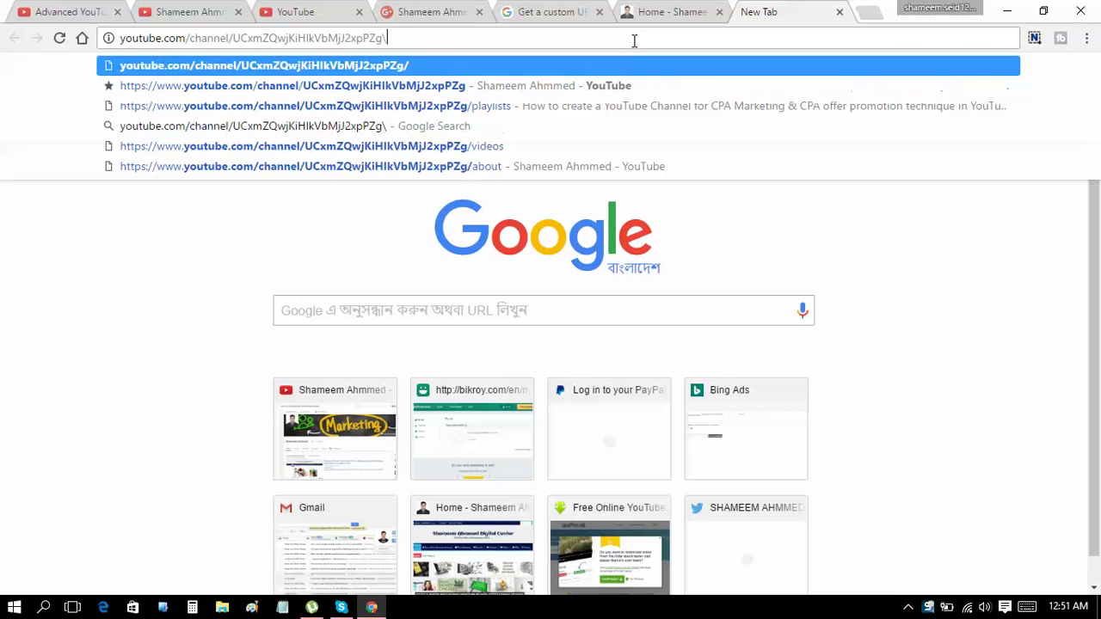
key("BackSpace")
key("BackSpace")
key("BackSpace")
key("BackSpace")
key("BackSpace")
key("BackSpace")
key("BackSpace")
key("BackSpace")
key("BackSpace")
key("BackSpace")
key("BackSpace")
key("BackSpace")
key("BackSpace")
key("BackSpace")
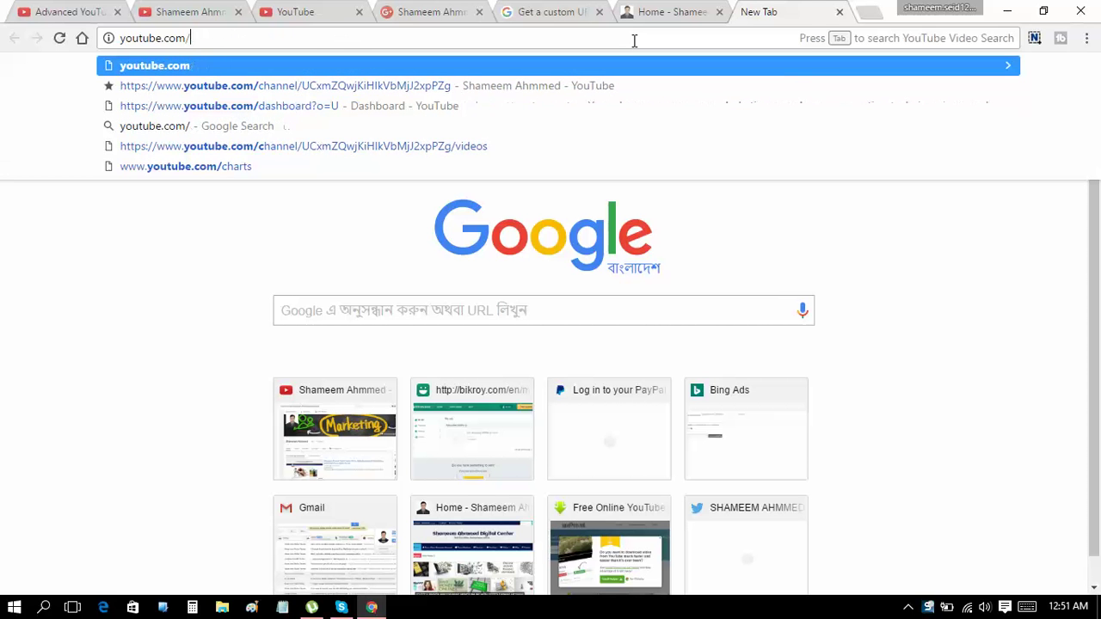
Complete the address with the channel owner's name followed by DigitalCenter and load it to test the custom URL
type("Shame")
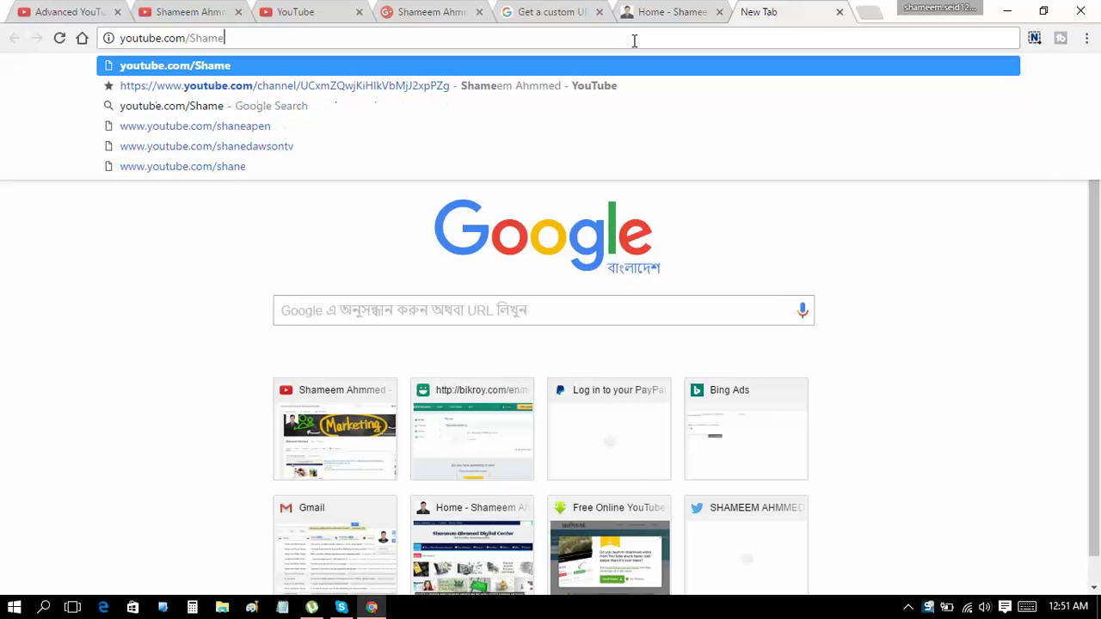
type("emAhmmed")
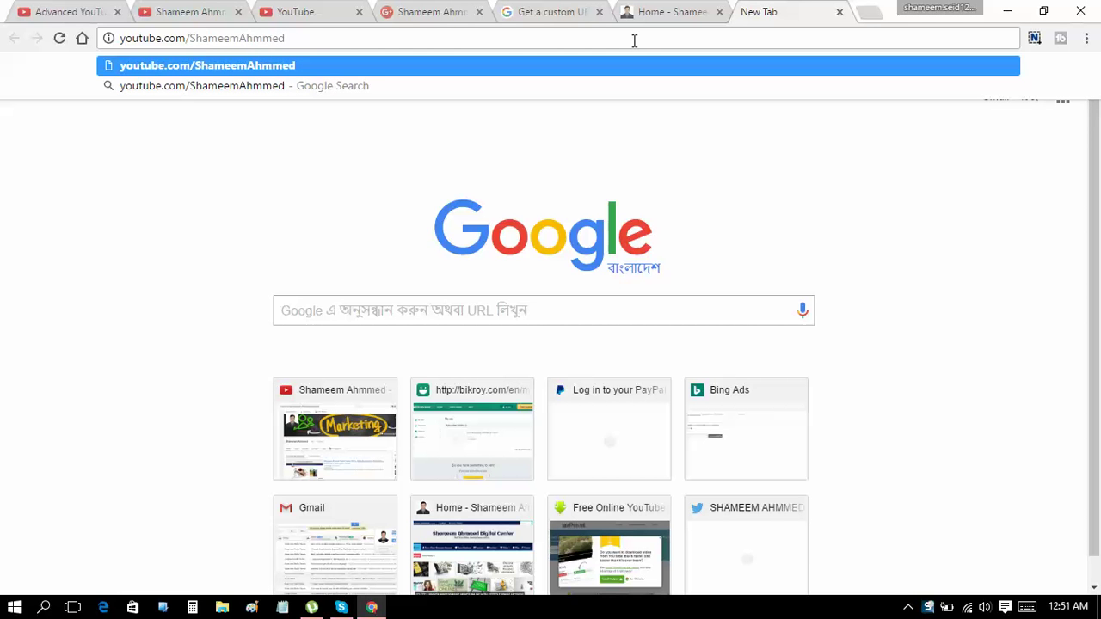
type("Disit")
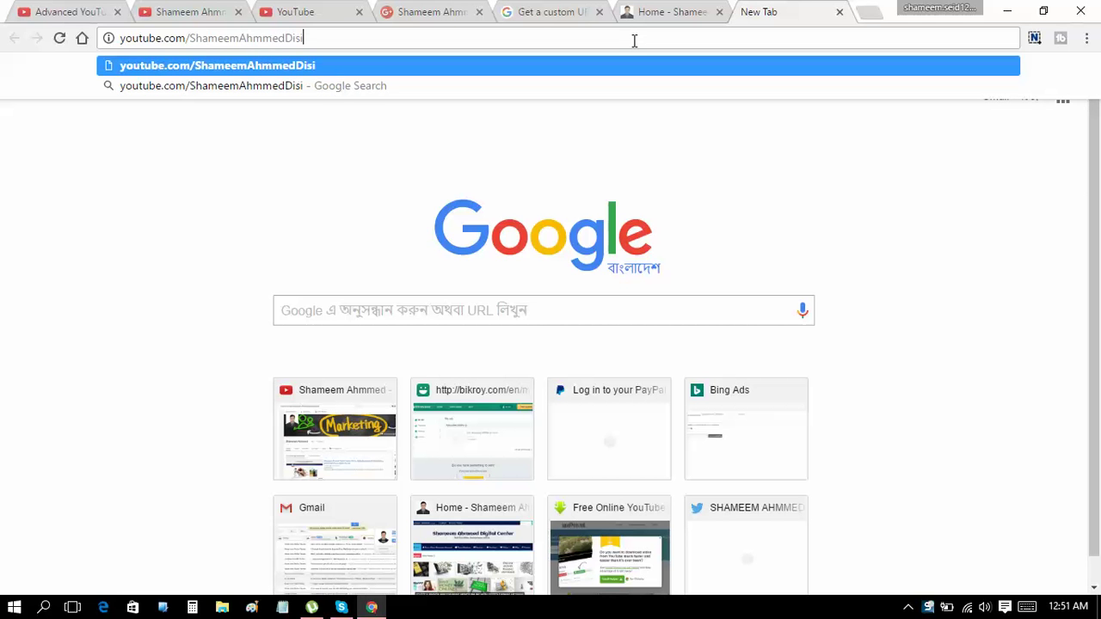
key("BackSpace")
key("BackSpace")
key("BackSpace")
key("BackSpace")
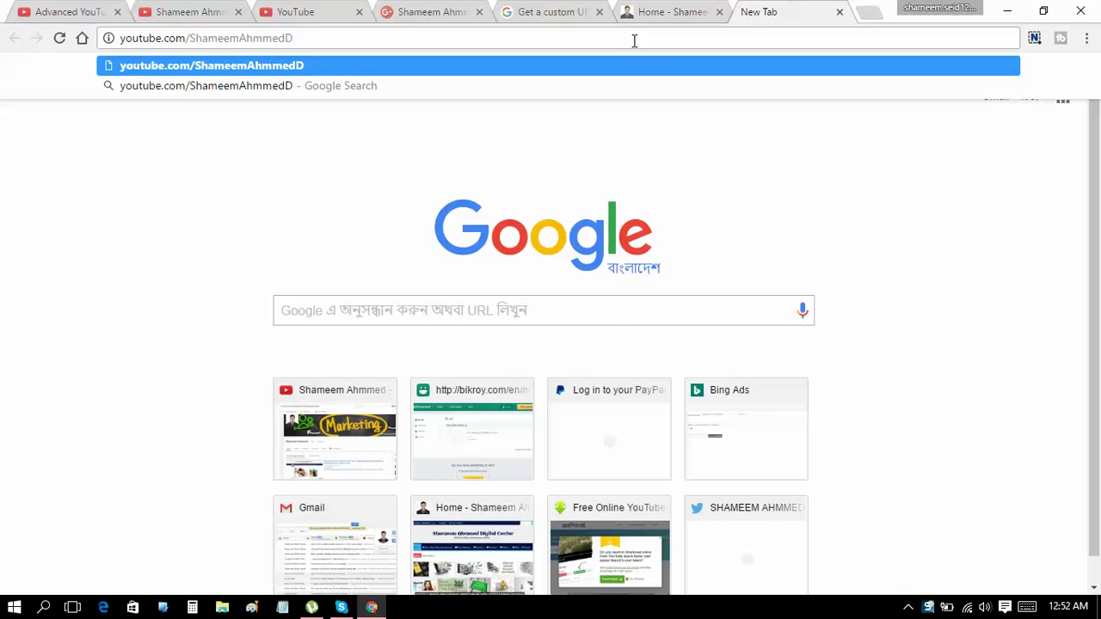
type("igita")
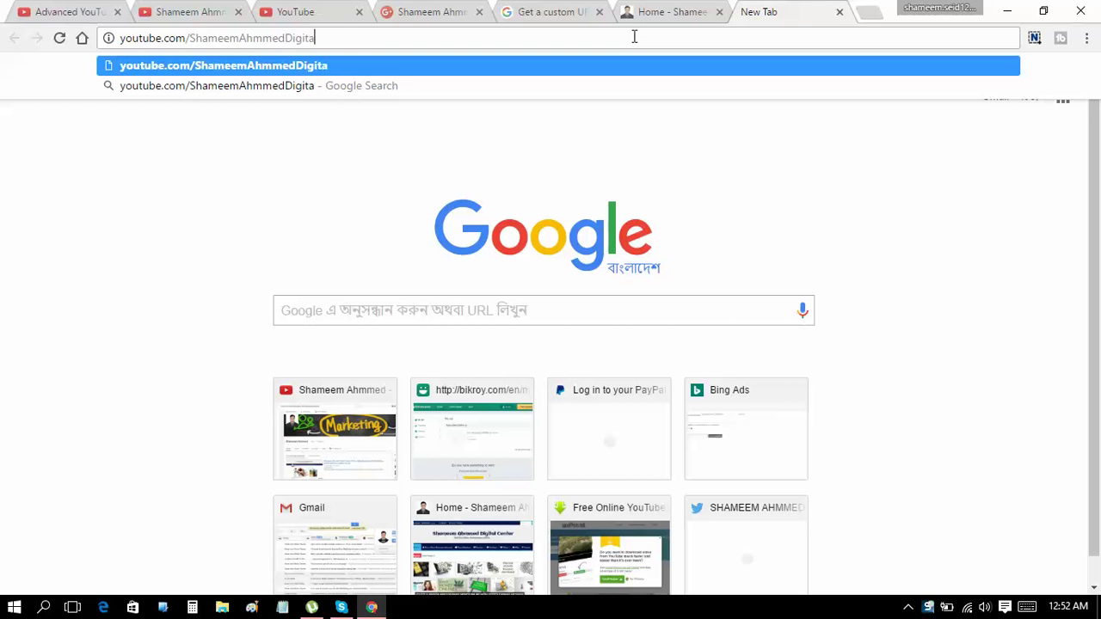
type("lCenter")
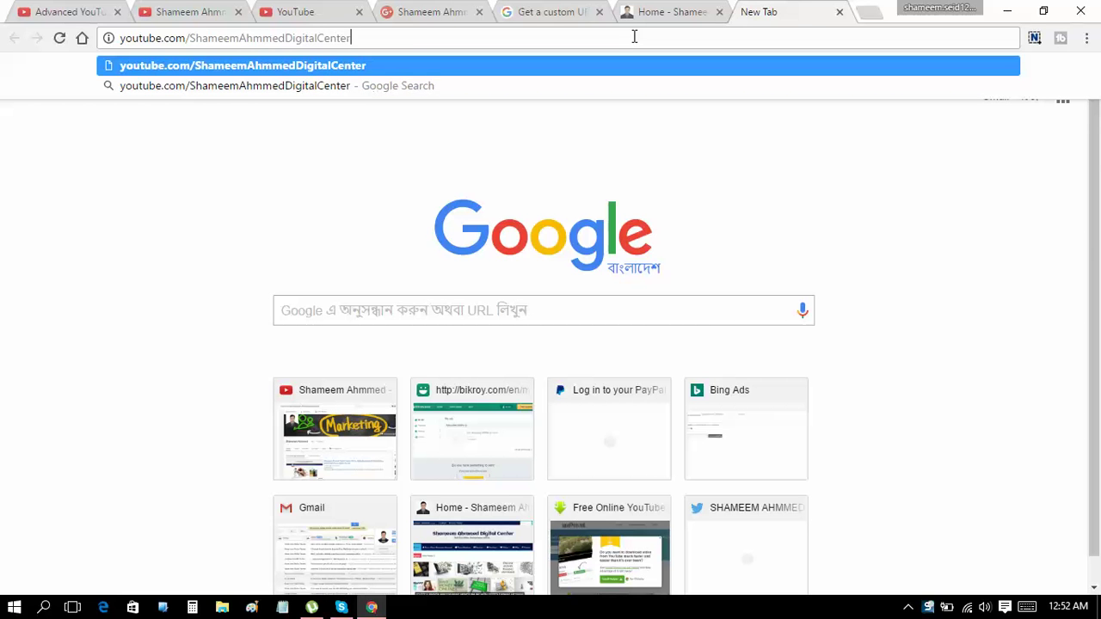
key("Return")
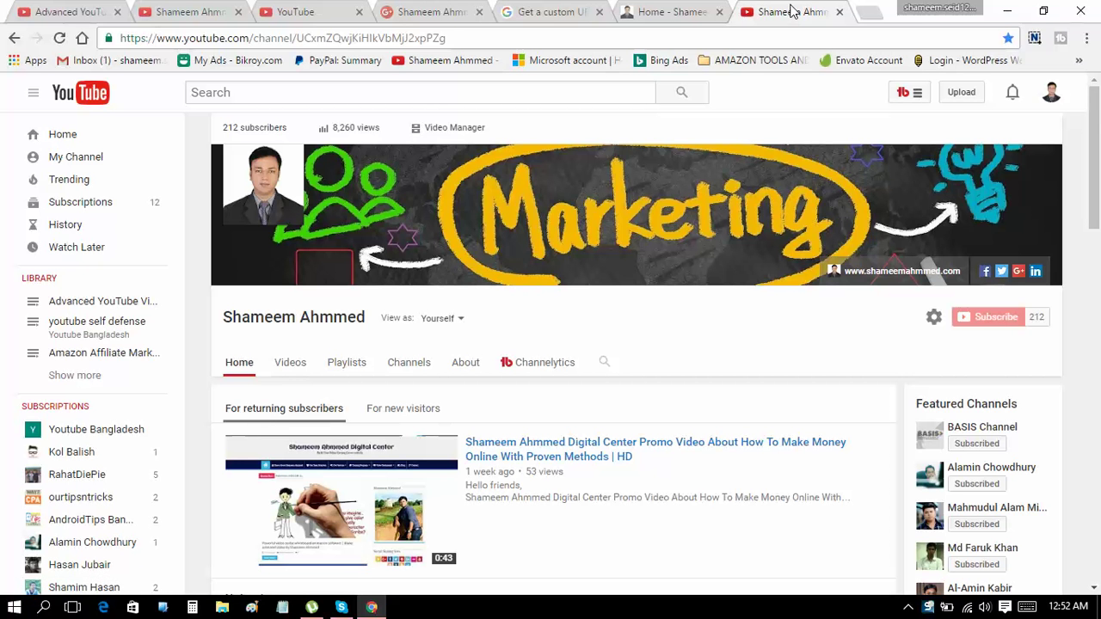
Open the Links section of the Google+ profile's About page for editing
left_click(420, 12)
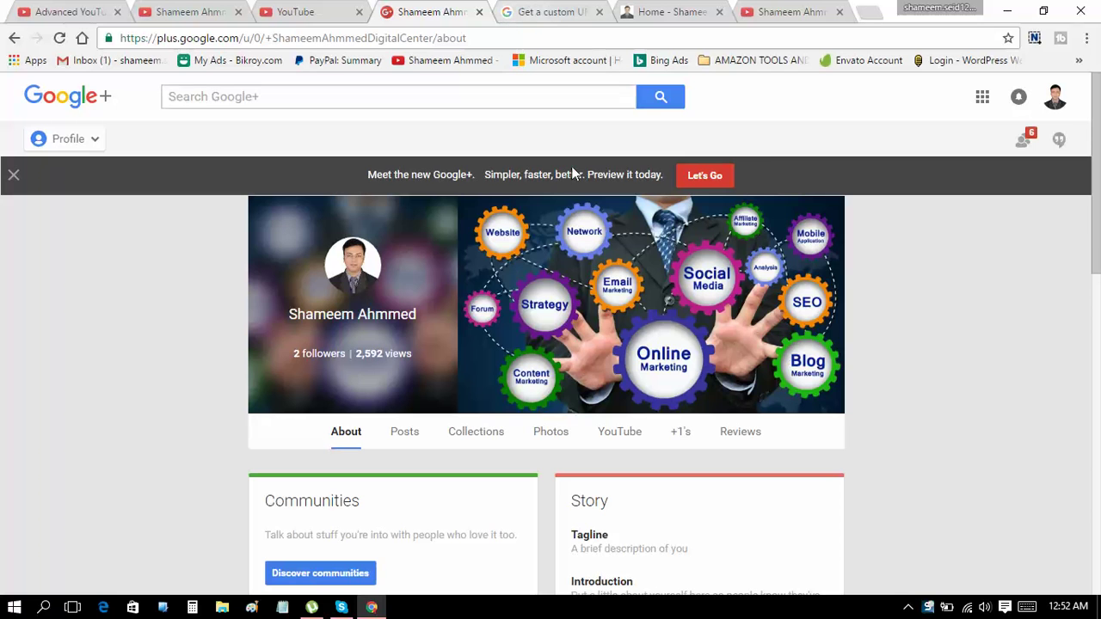
left_click(555, 11)
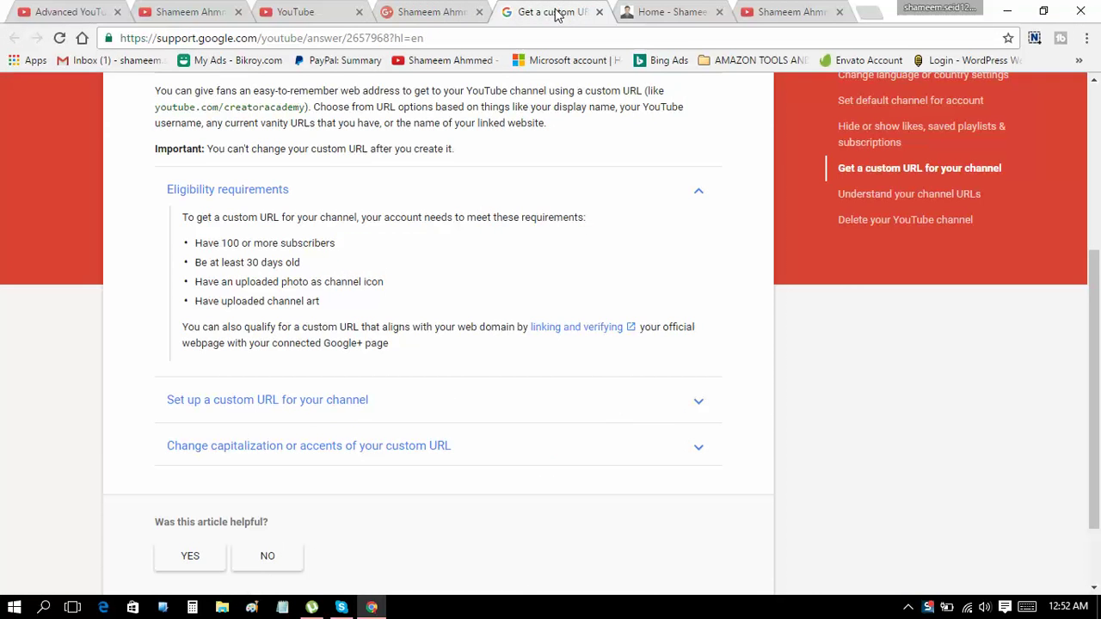
left_click(471, 8)
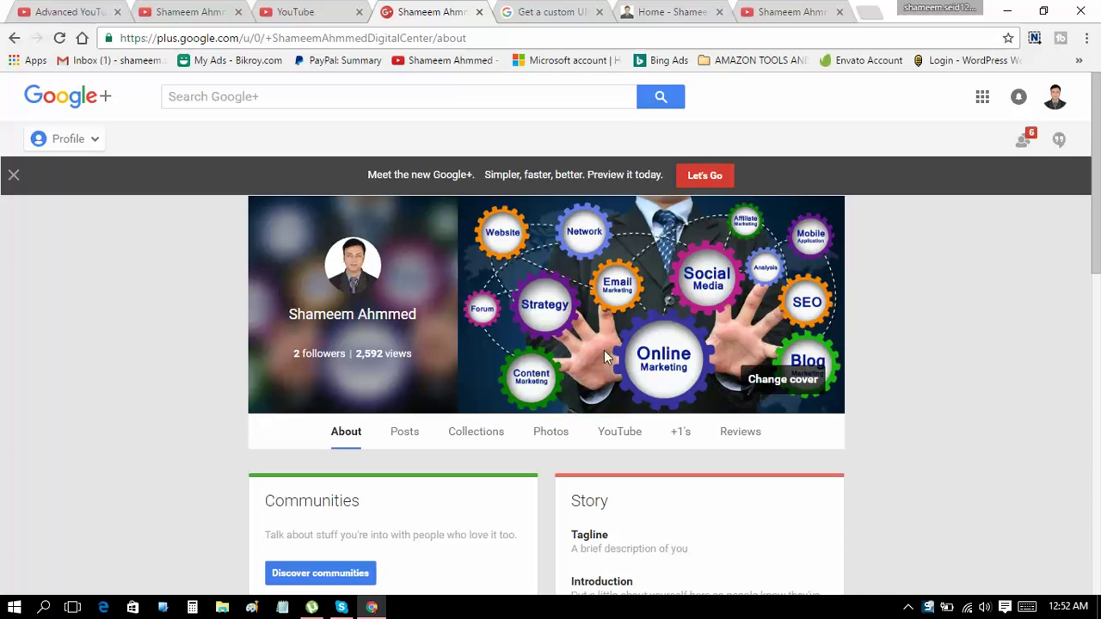
left_click_drag(1096, 164, 1098, 485)
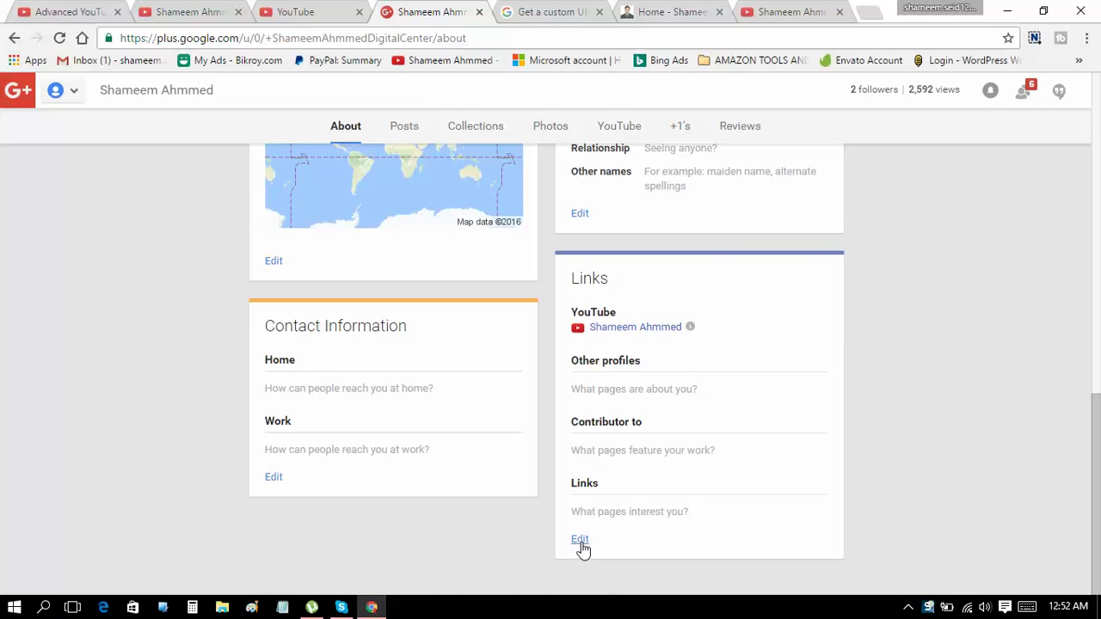
left_click(579, 540)
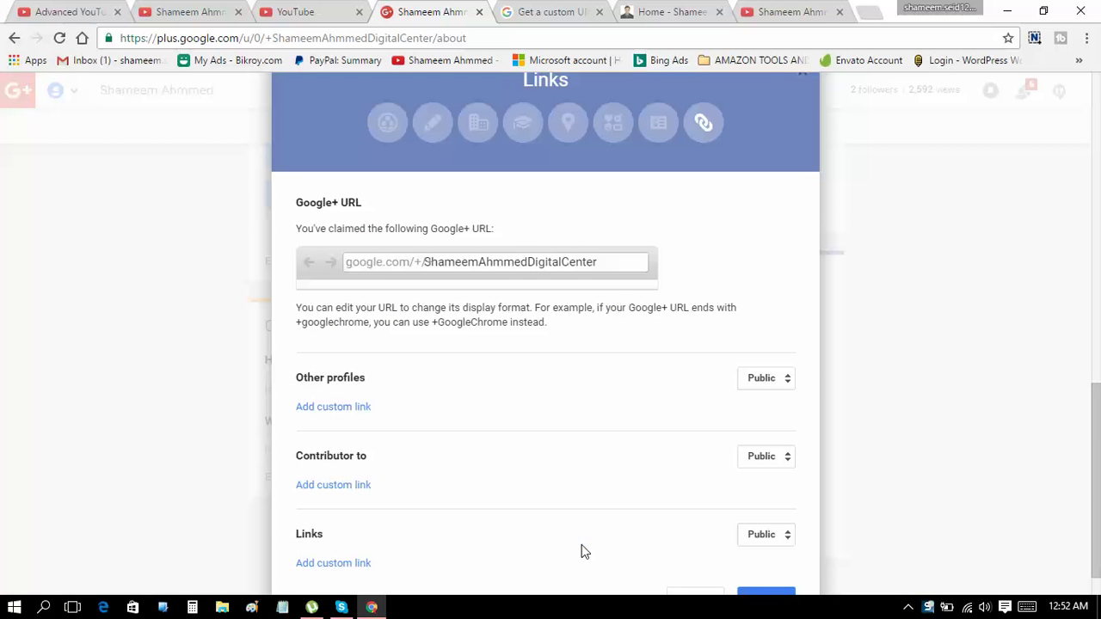
Examine the claimed Google+ URL and its display format in the Links editor
left_click(567, 262)
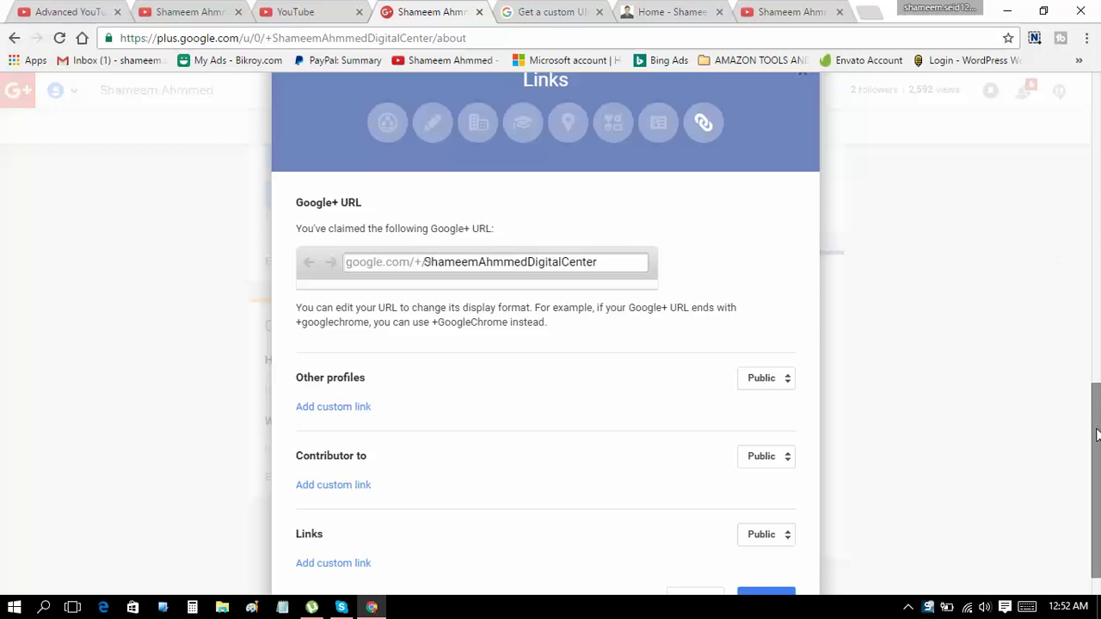
left_click_drag(1098, 434, 1098, 471)
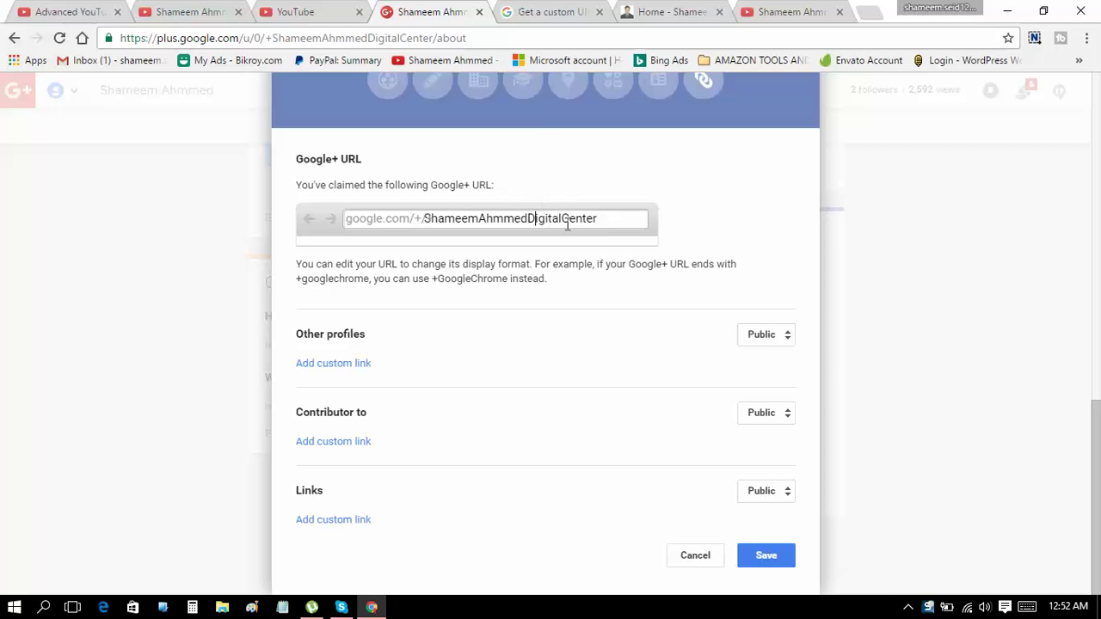
key("Left")
key("Left")
key("Left")
key("Left")
key("Left")
key("Left")
key("Left")
key("shift+Left")
key("shift+Left")
left_click(571, 218)
Add a custom link entry under Links, trying Website as its label and clearing it again
left_click(336, 521)
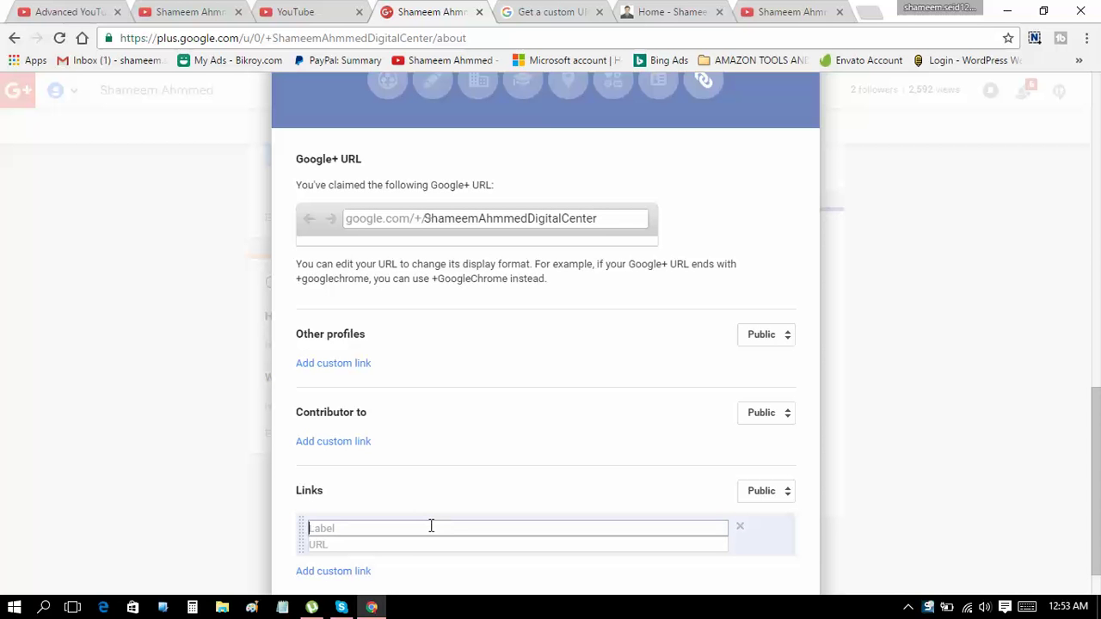
type("Website")
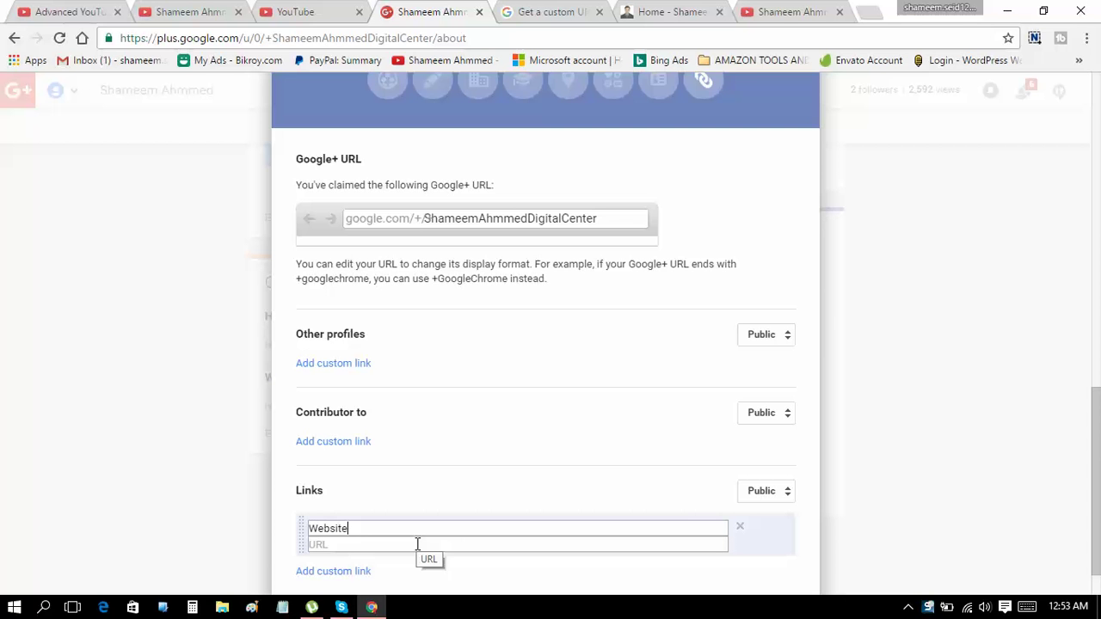
key("BackSpace")
key("BackSpace")
key("BackSpace")
key("BackSpace")
key("BackSpace")
key("BackSpace")
key("BackSpace")
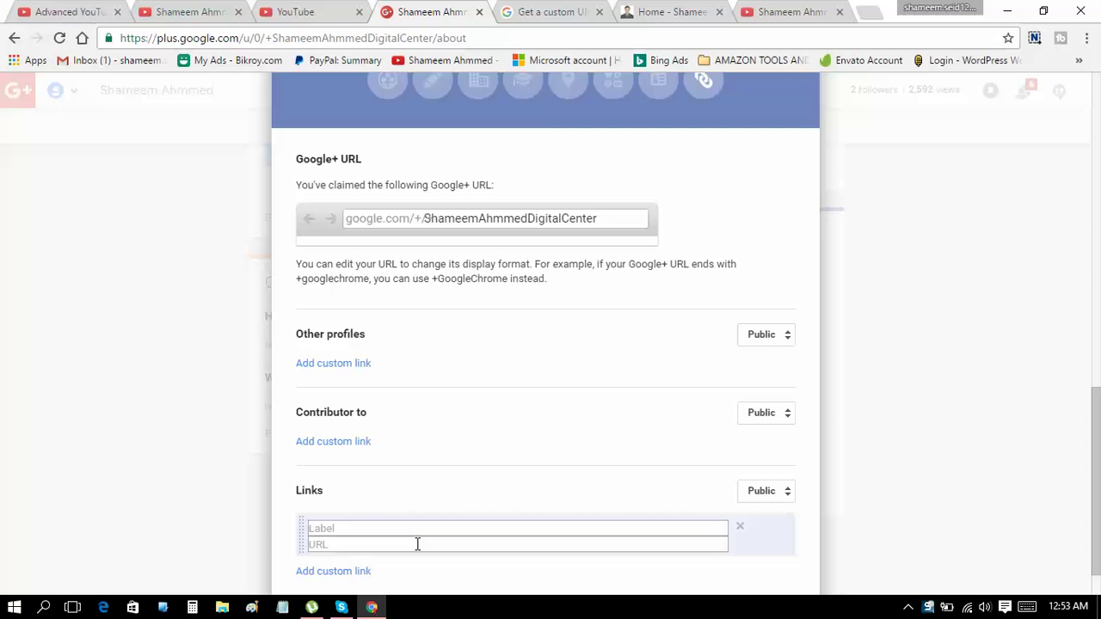
left_click(688, 12)
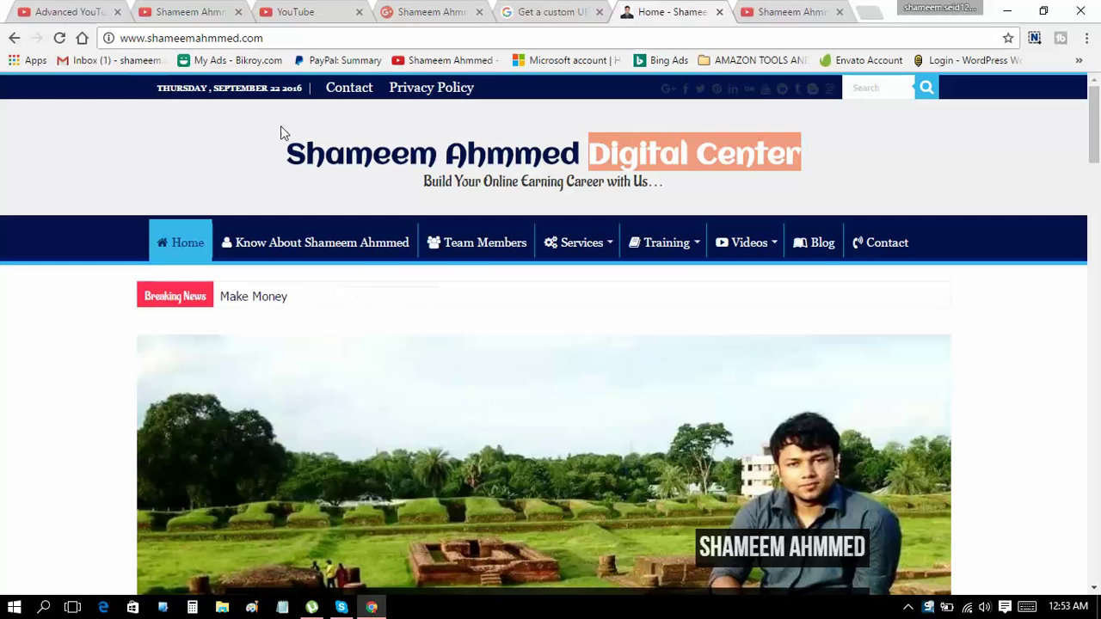
left_click_drag(263, 38, 109, 43)
key("ctrl+c")
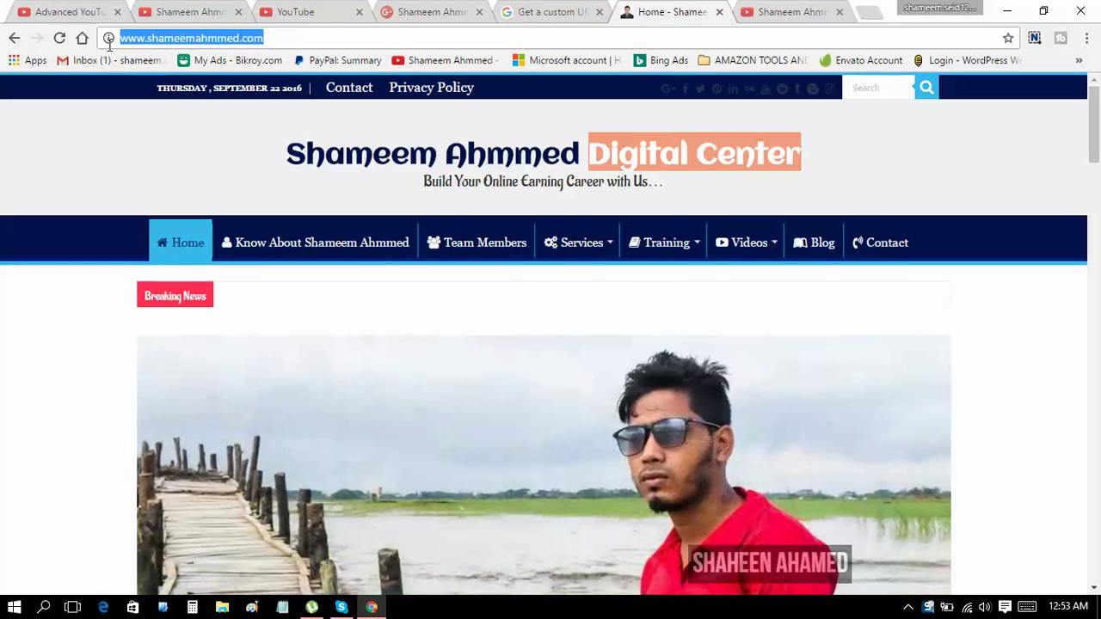
left_click(511, 9)
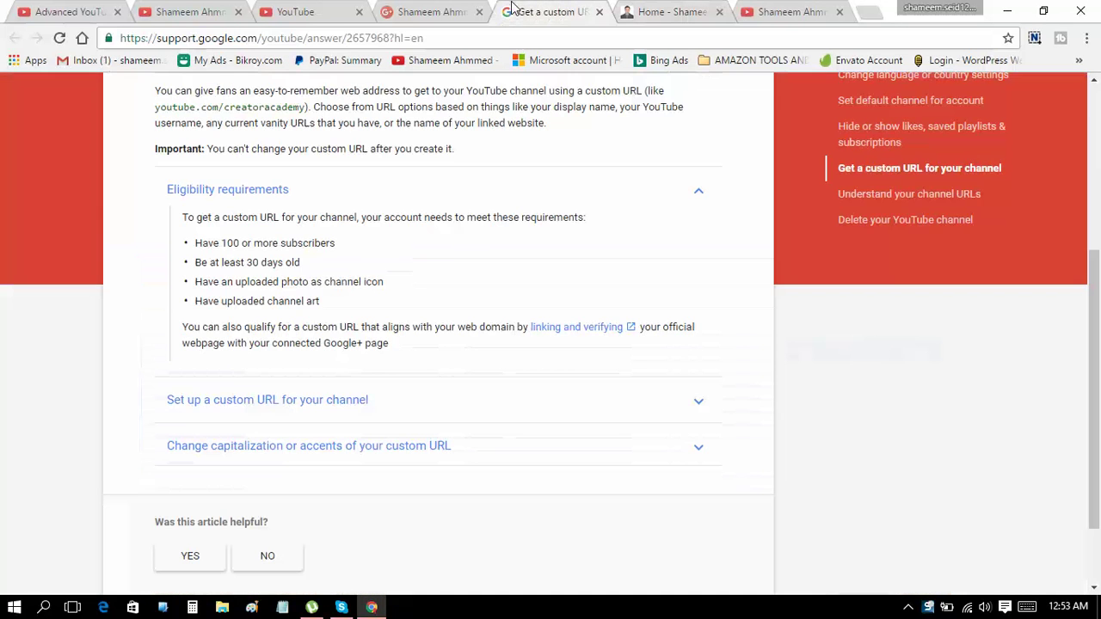
left_click(427, 11)
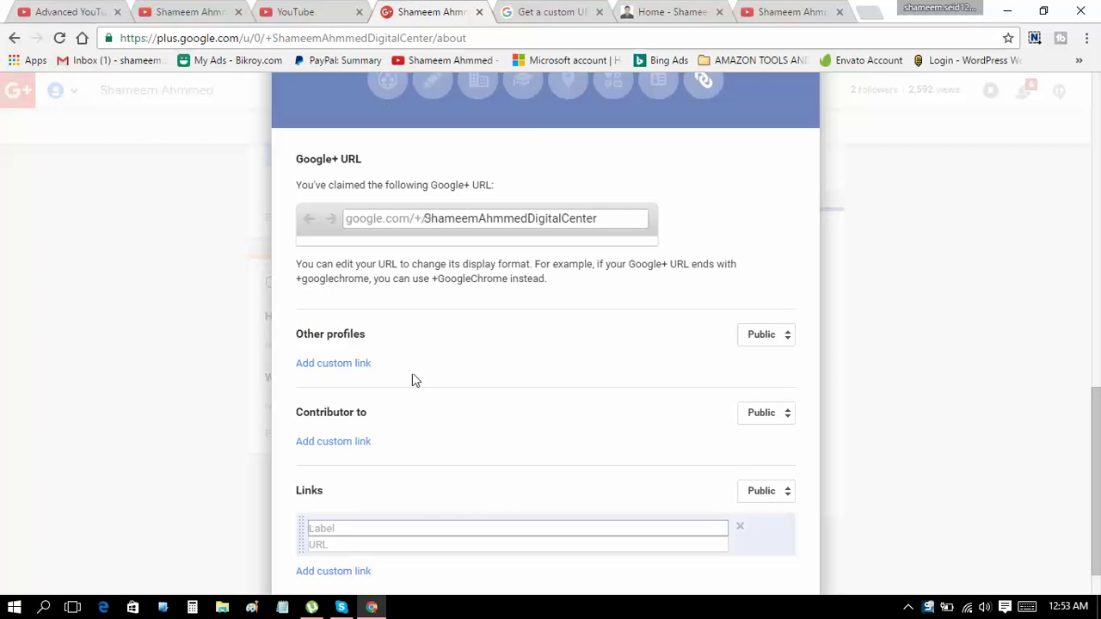
key("ctrl+v")
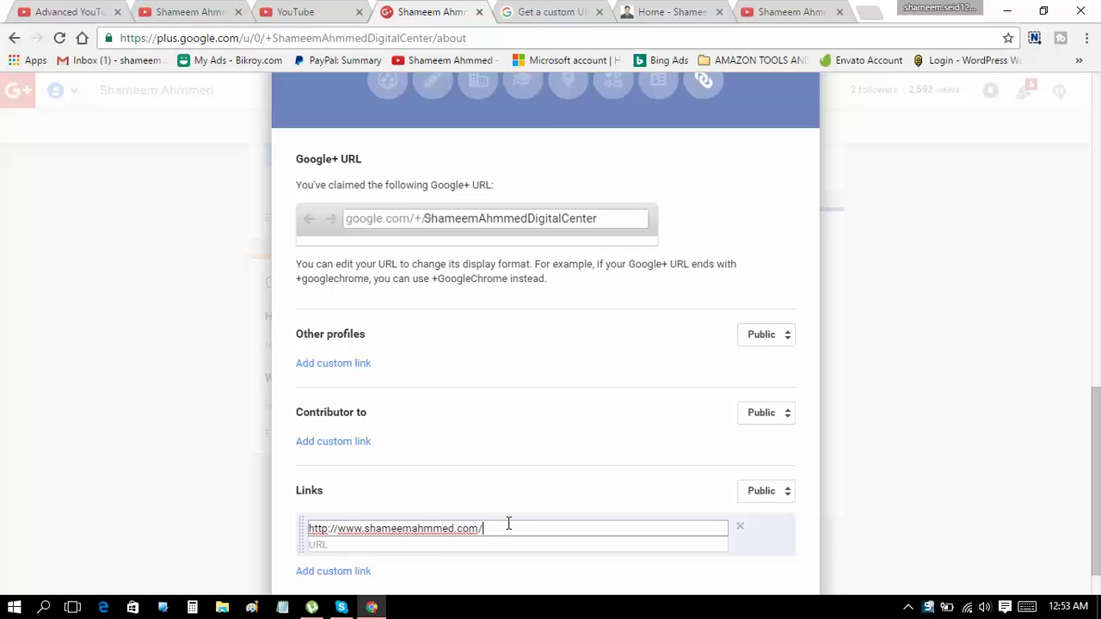
key("BackSpace")
key("BackSpace")
key("BackSpace")
key("BackSpace")
key("BackSpace")
key("BackSpace")
key("BackSpace")
key("BackSpace")
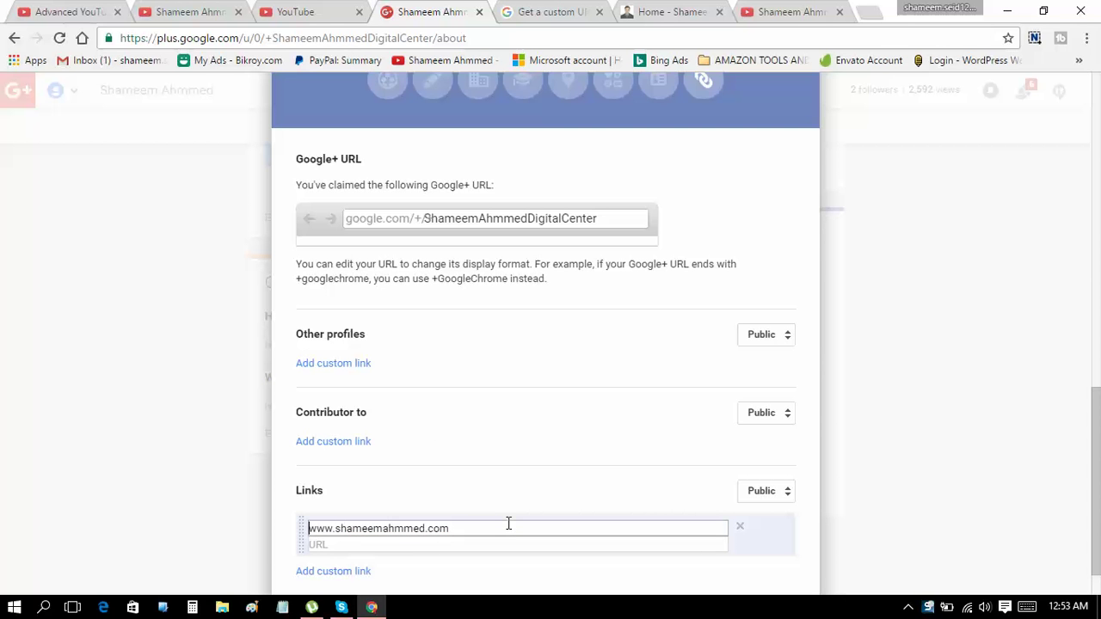
Paste the full website address as the new link's URL and save the Links section
left_click(462, 548)
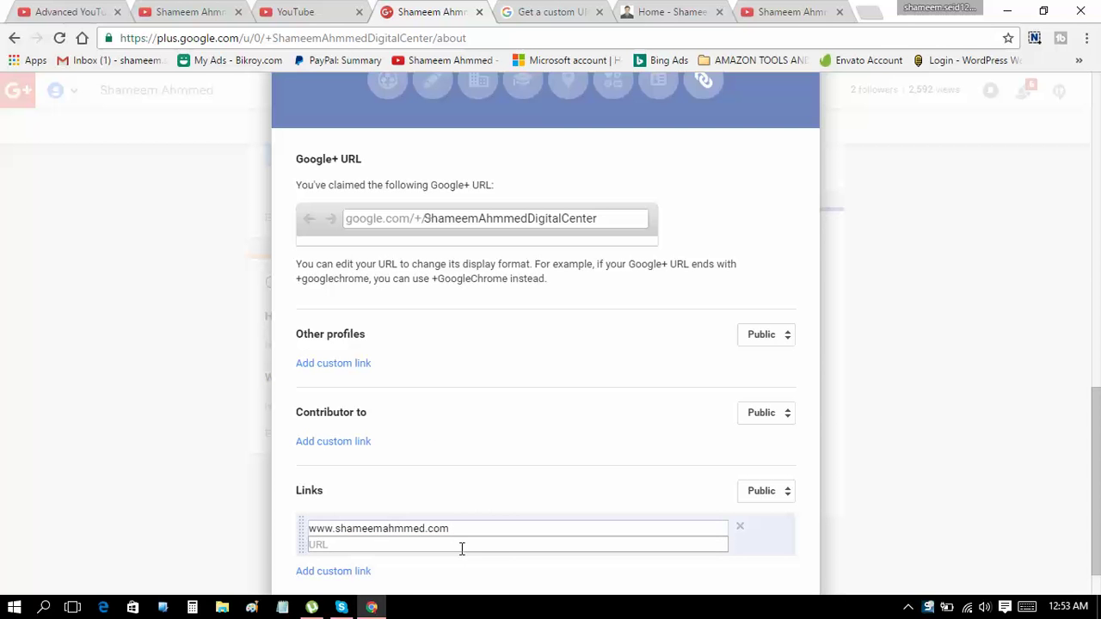
key("ctrl+v")
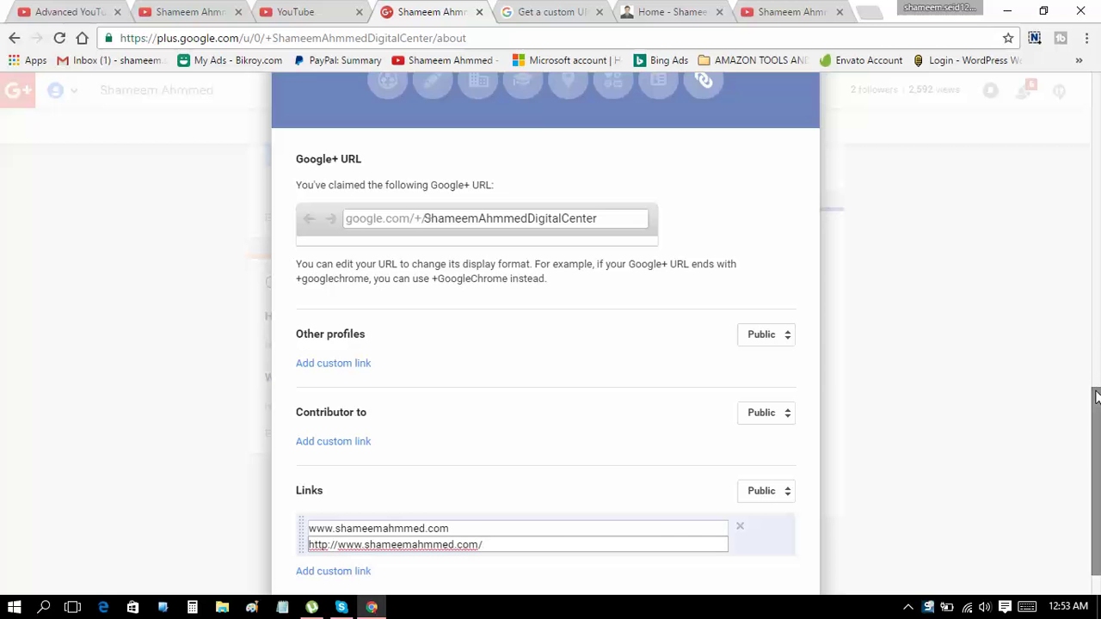
scroll(1096, 396, "down", 2)
left_click(768, 555)
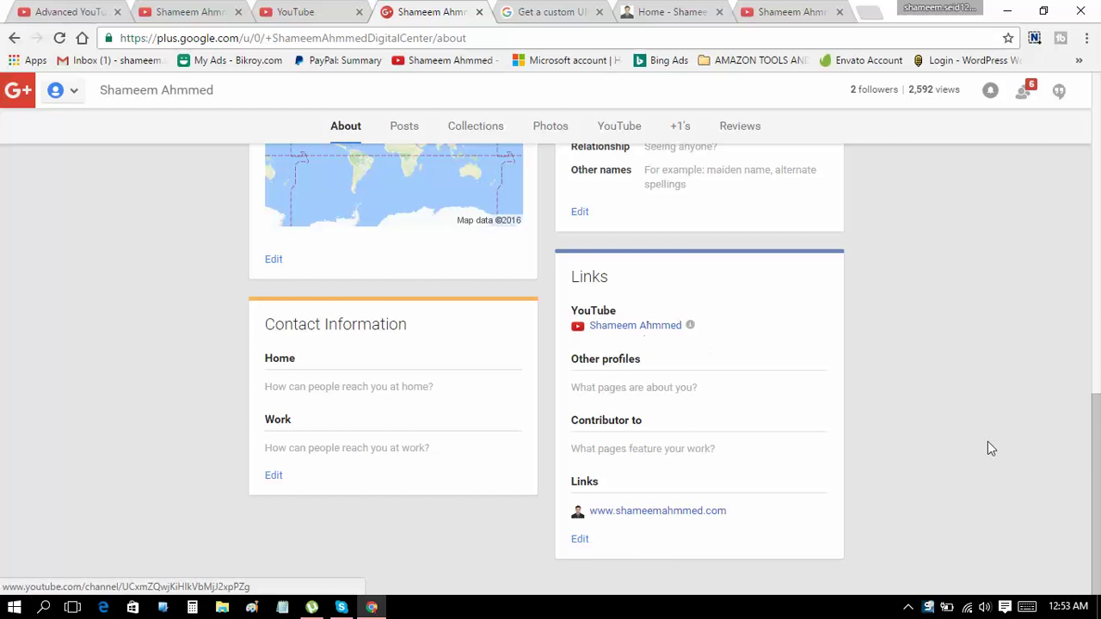
Return to the YouTube advanced account settings page
left_click_drag(1096, 460, 1096, 520)
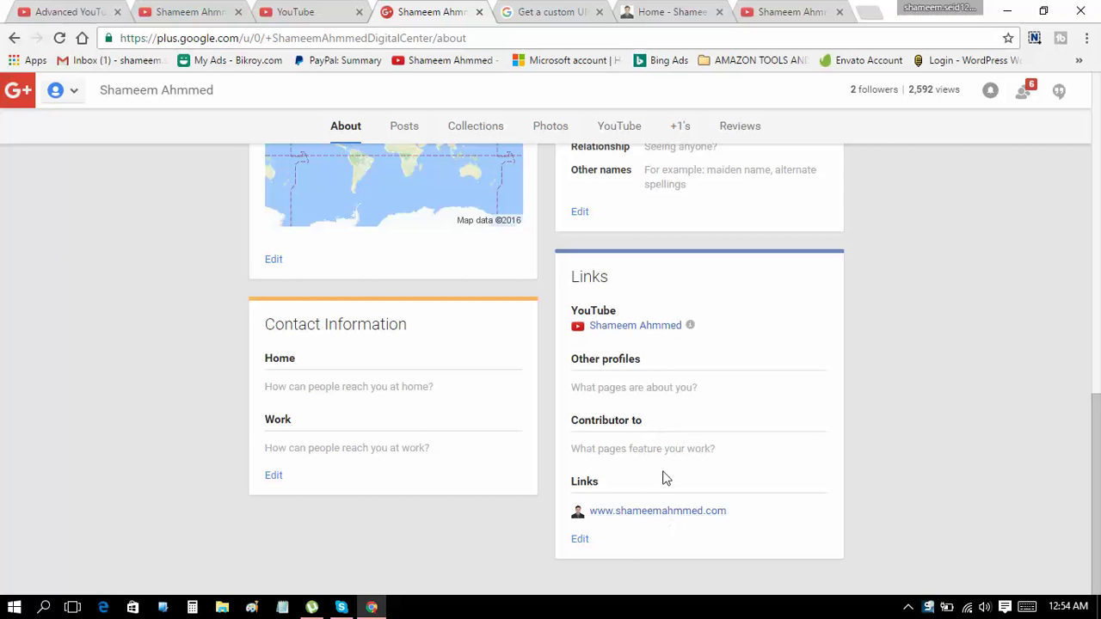
left_click(325, 11)
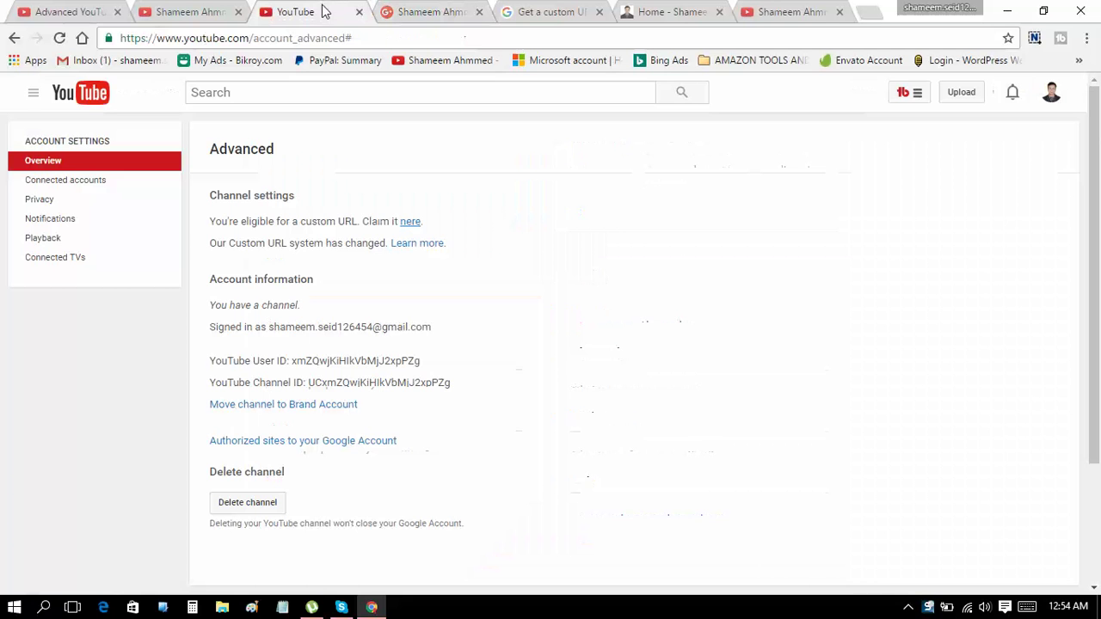
left_click(442, 16)
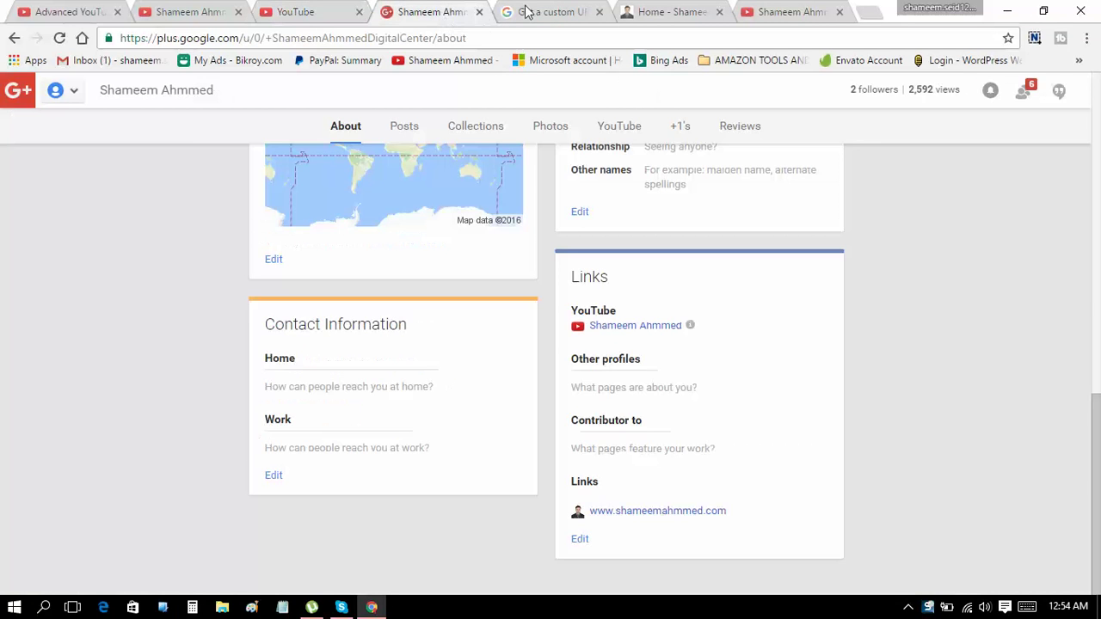
left_click(531, 11)
left_click(443, 12)
left_click(329, 11)
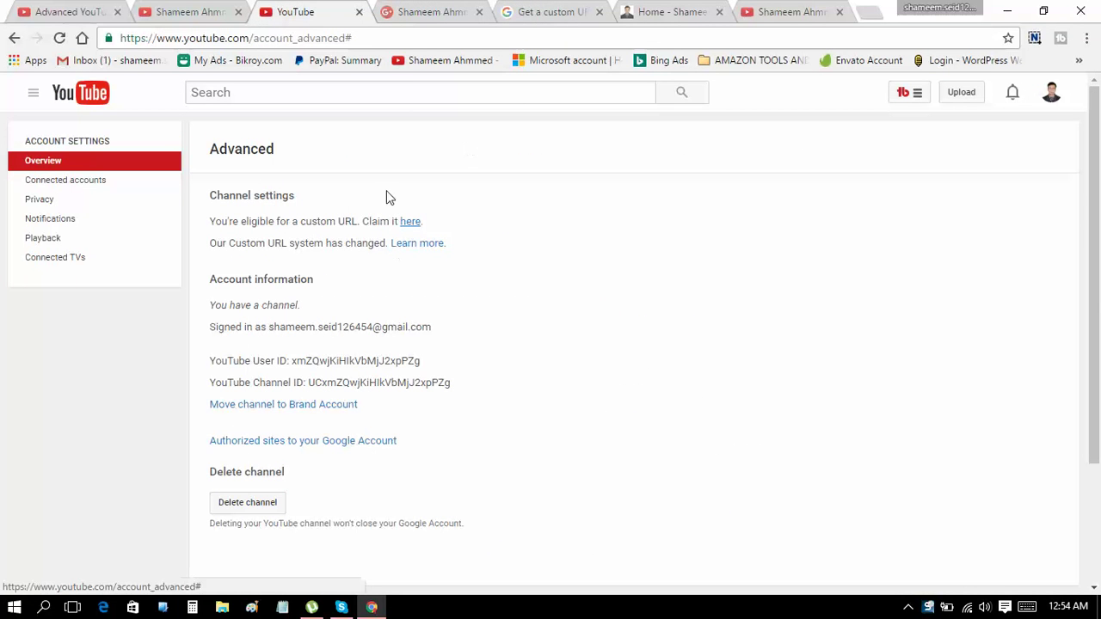
Review the four eligibility requirements on the custom URL help page, highlighting the list and clearing the selection
left_click(564, 13)
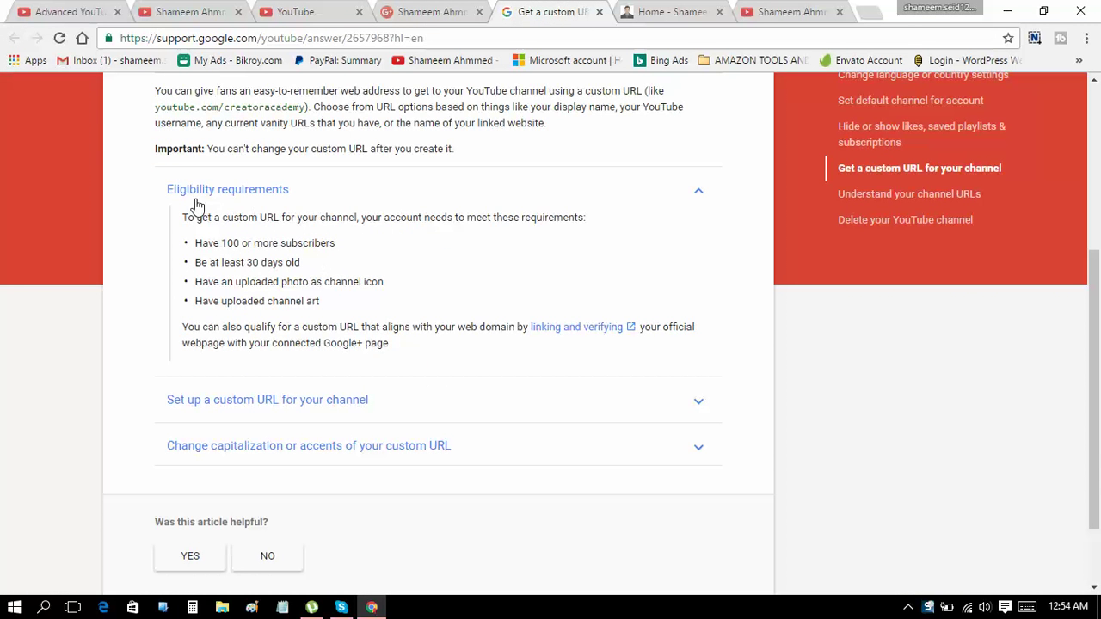
left_click_drag(195, 243, 326, 300)
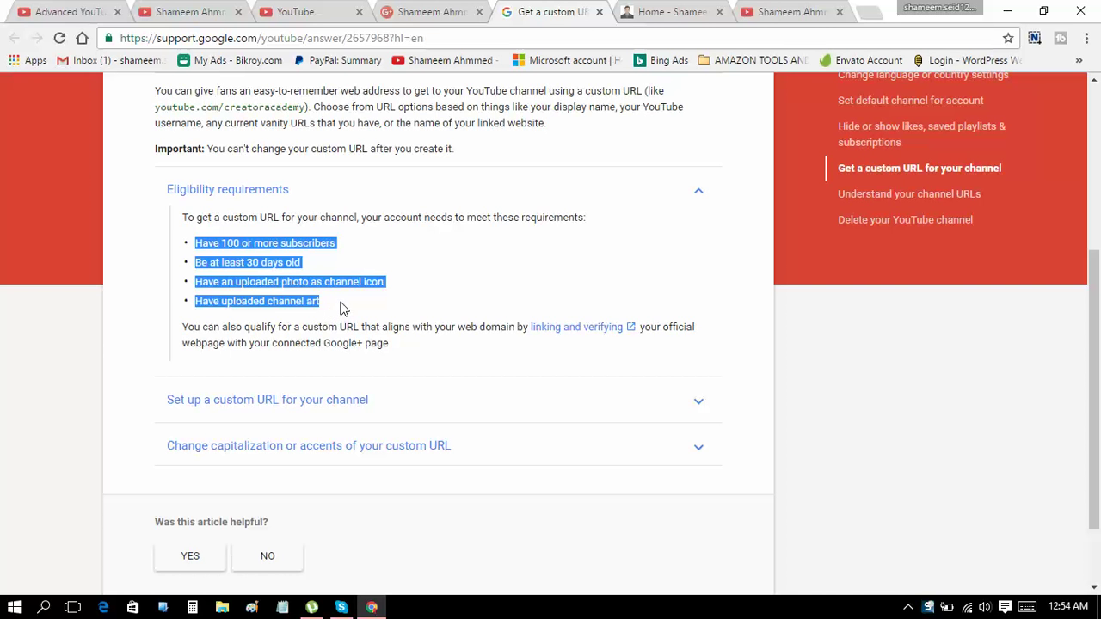
left_click(410, 285)
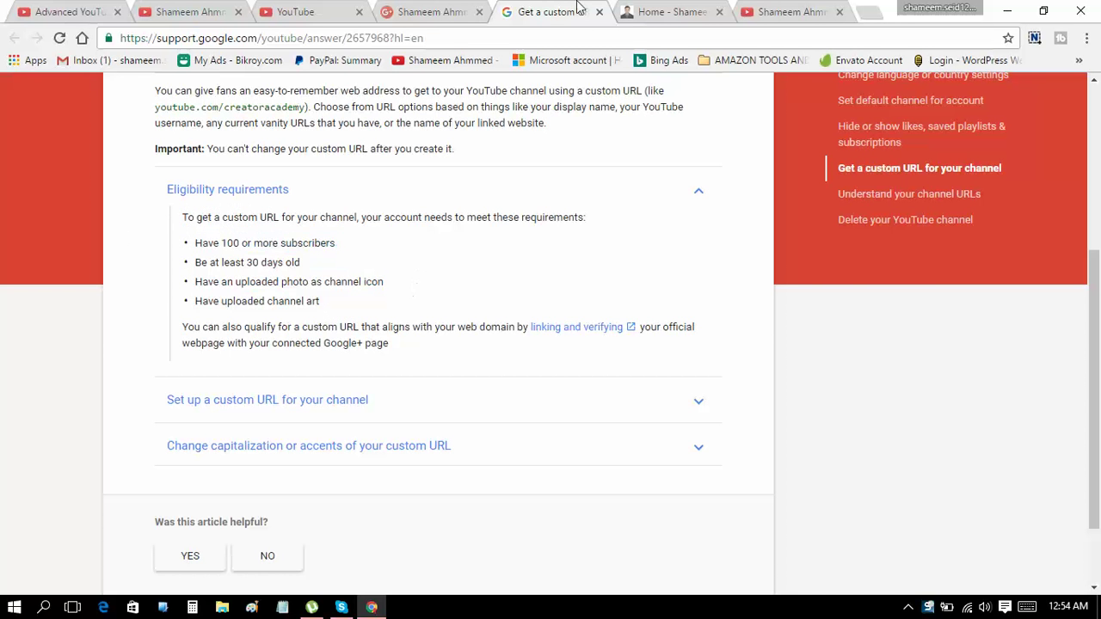
Go to the YouTube channel page and open the account's advanced settings from there
left_click(761, 11)
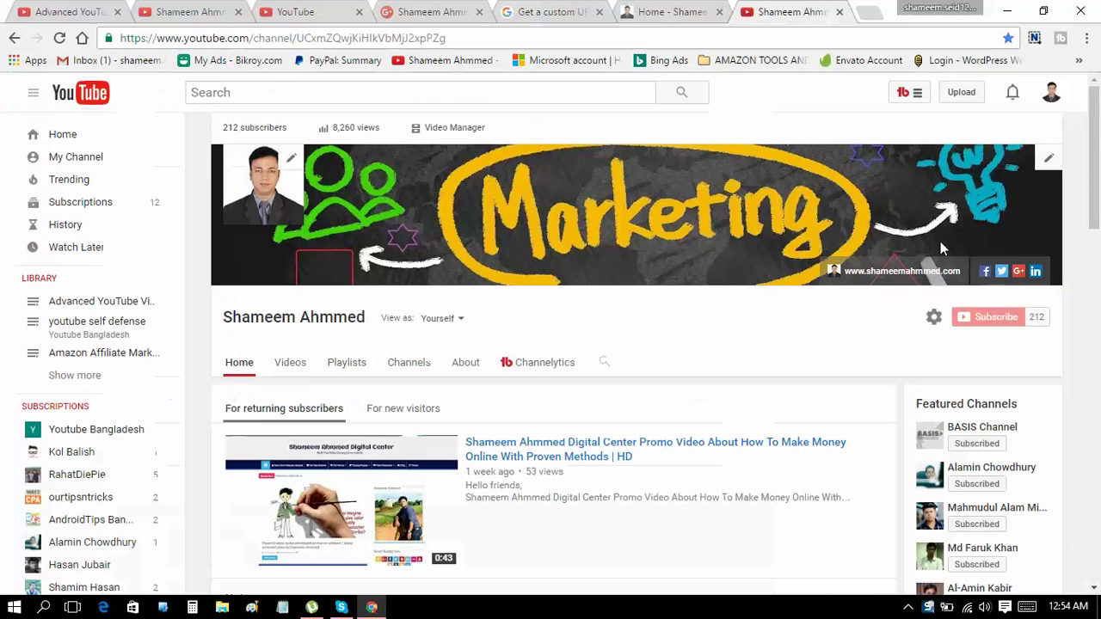
left_click(1051, 92)
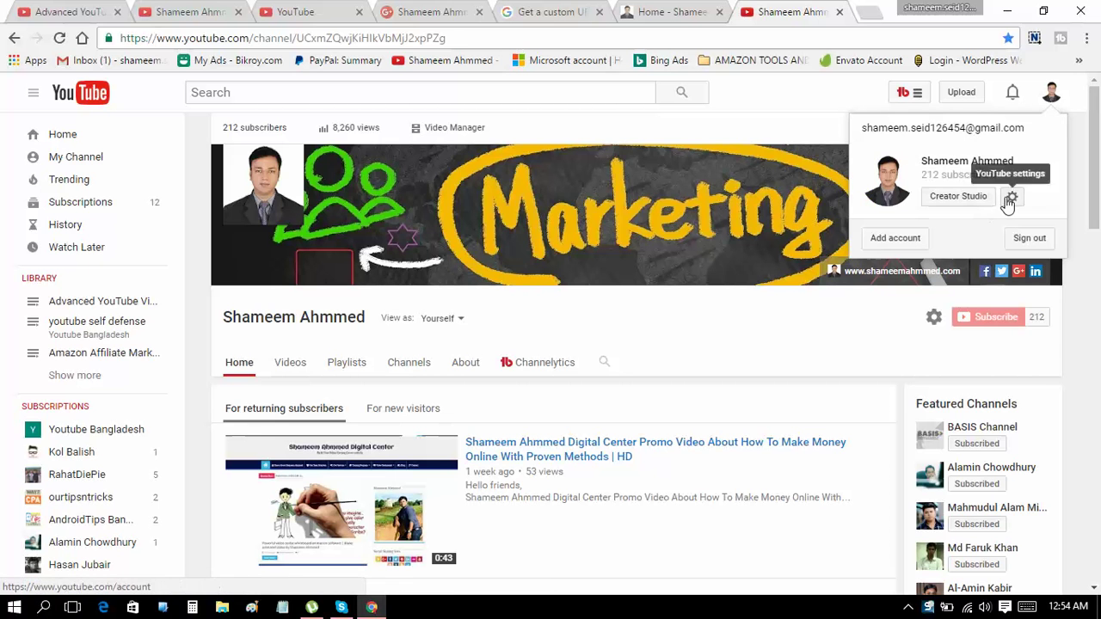
left_click(1010, 198)
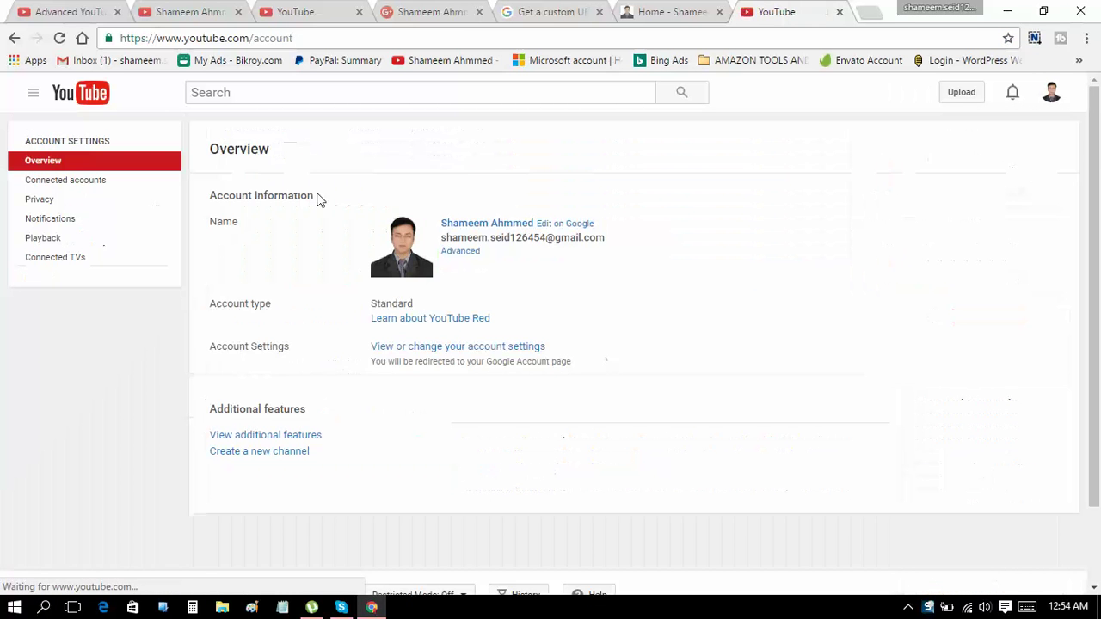
left_click(473, 253)
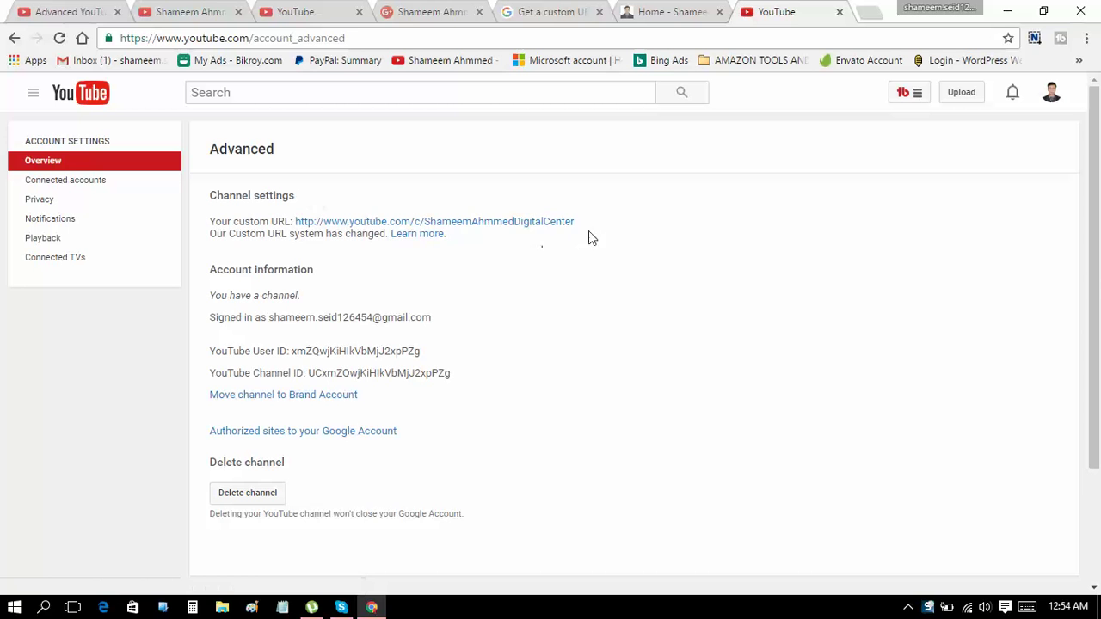
Examine the custom URL under Channel settings, highlighting the part after /c/ and clearing the selection
left_click_drag(577, 223, 427, 228)
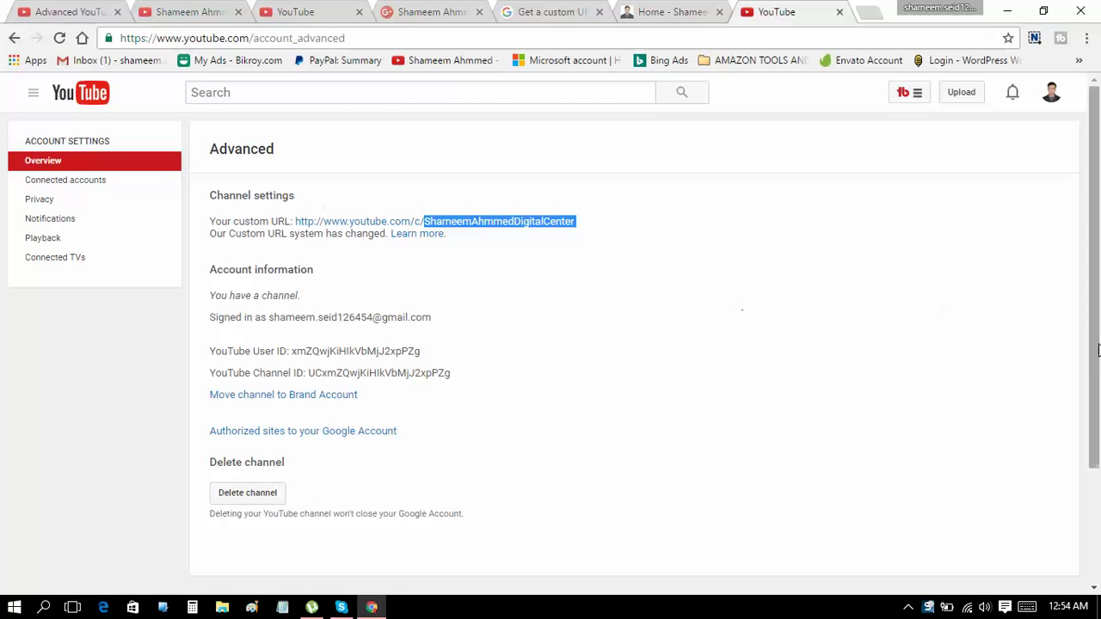
left_click_drag(1097, 337, 1097, 278)
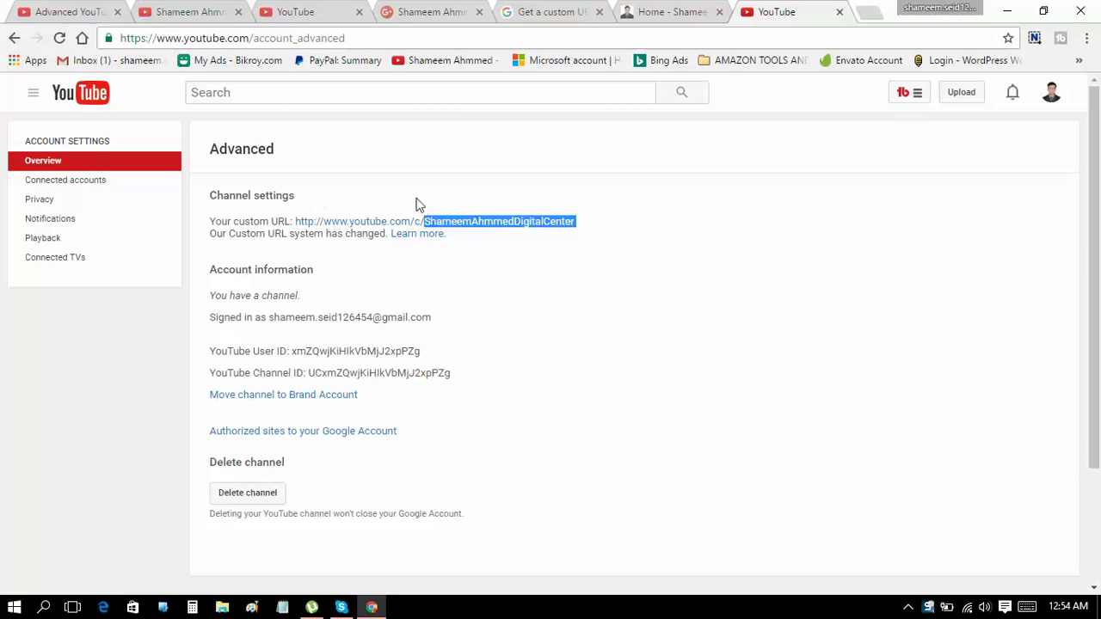
left_click(655, 318)
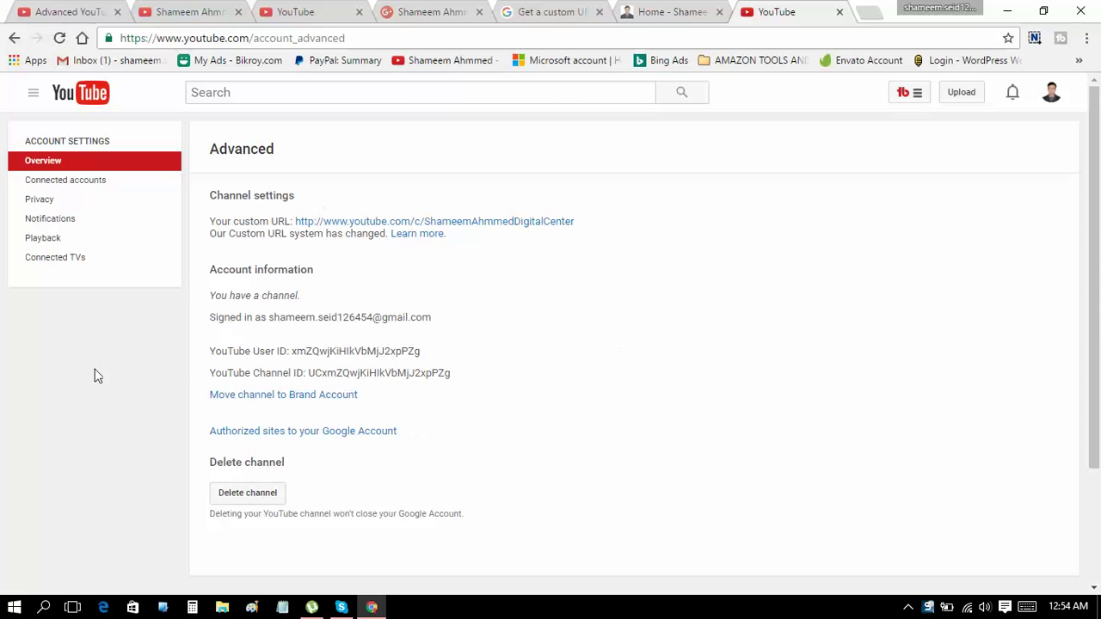